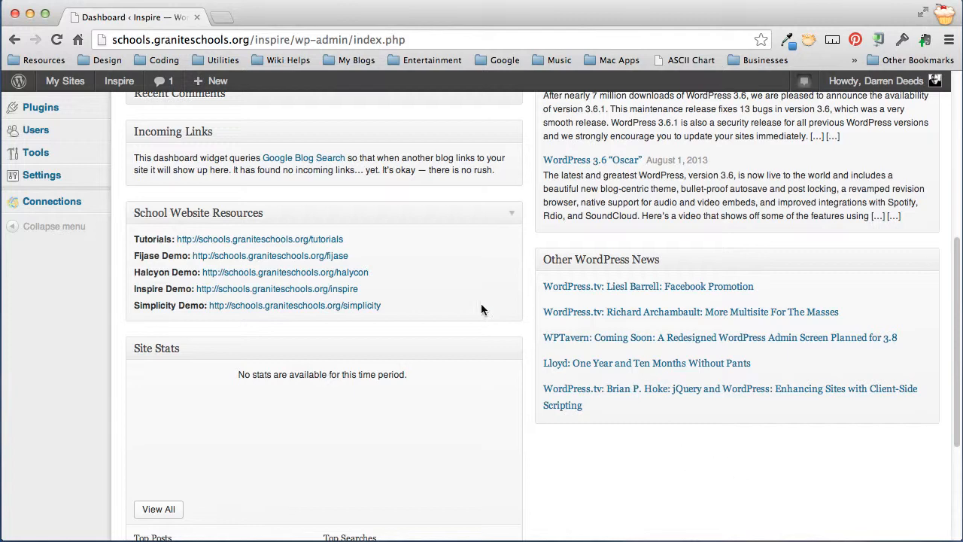
Step: Open the Inspire site in a new browser tab and look over its home page header, navigation, slider and quick links
right_click(109, 89)
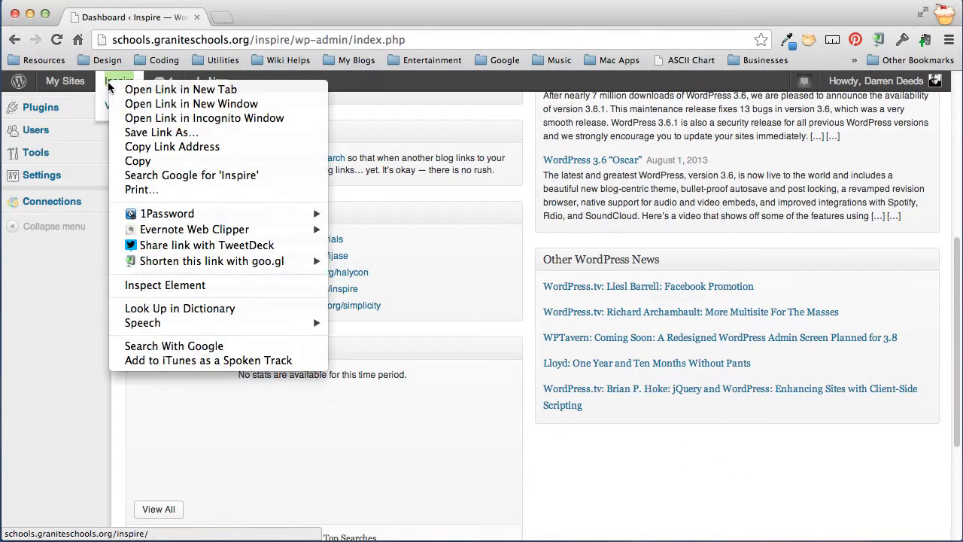
click(148, 90)
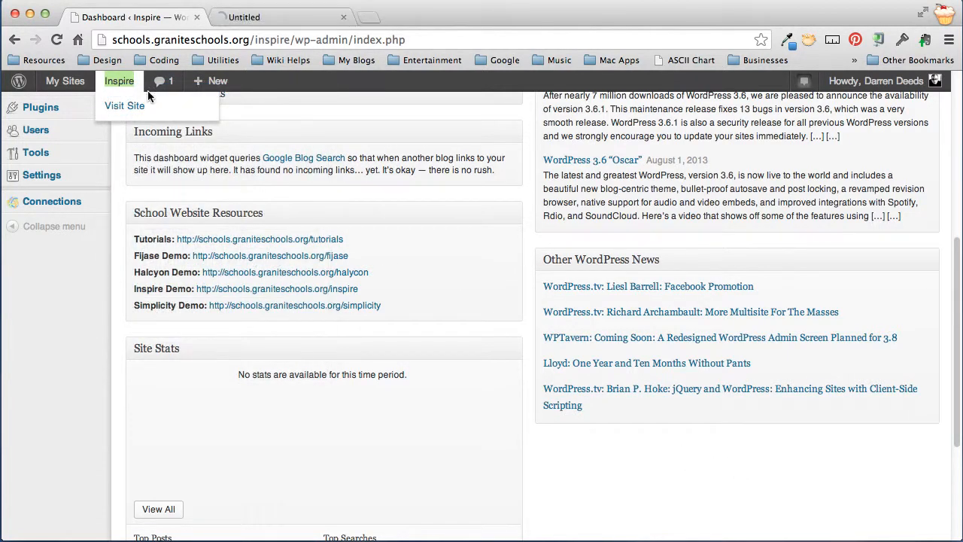
click(259, 21)
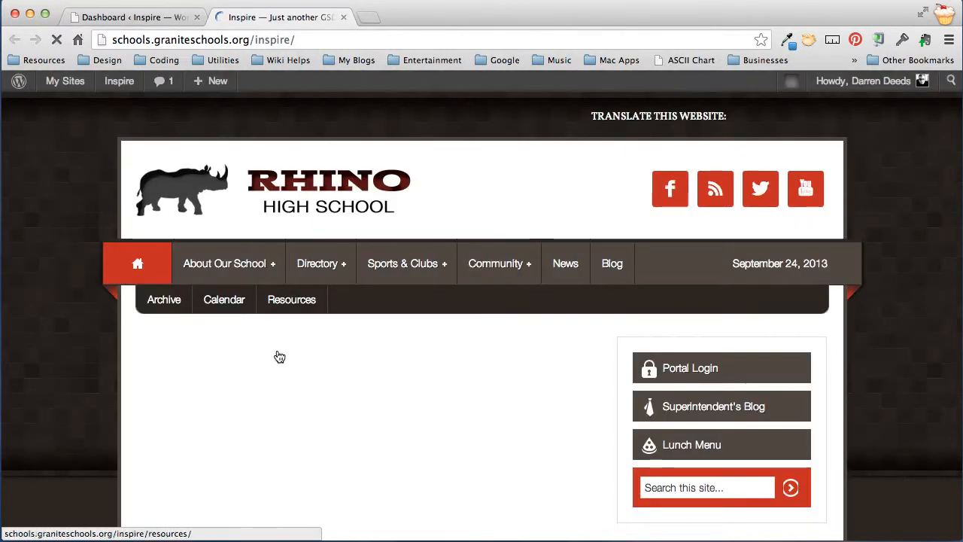
click(138, 16)
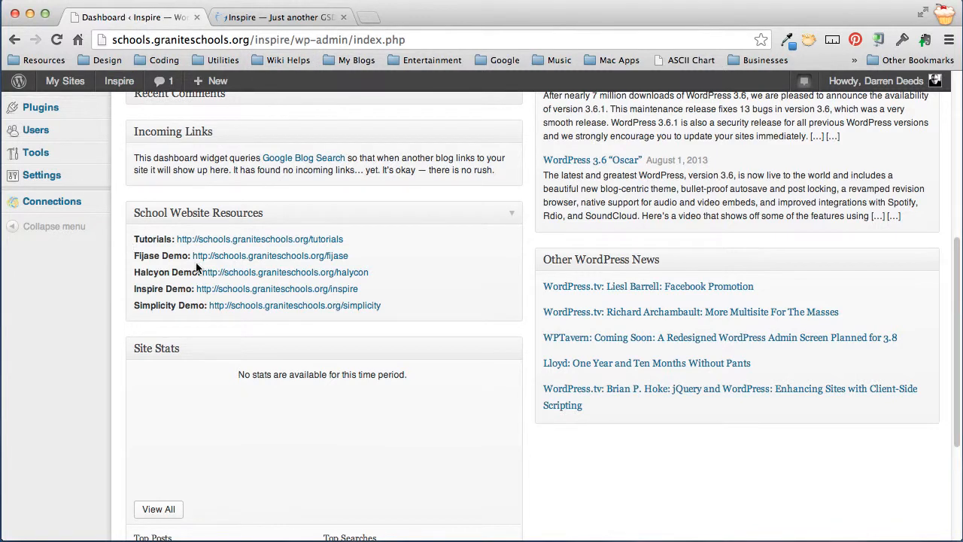
click(297, 18)
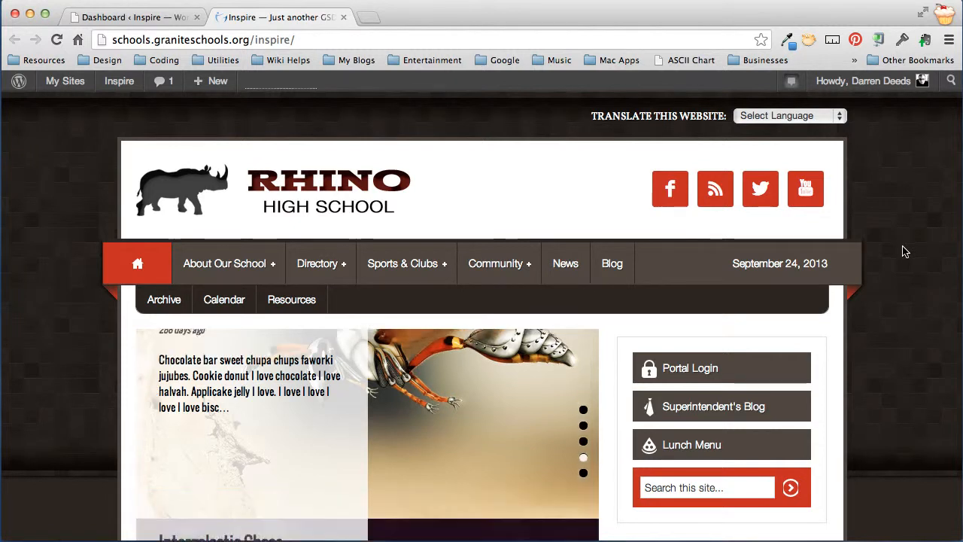
scroll(902, 256, down, 1)
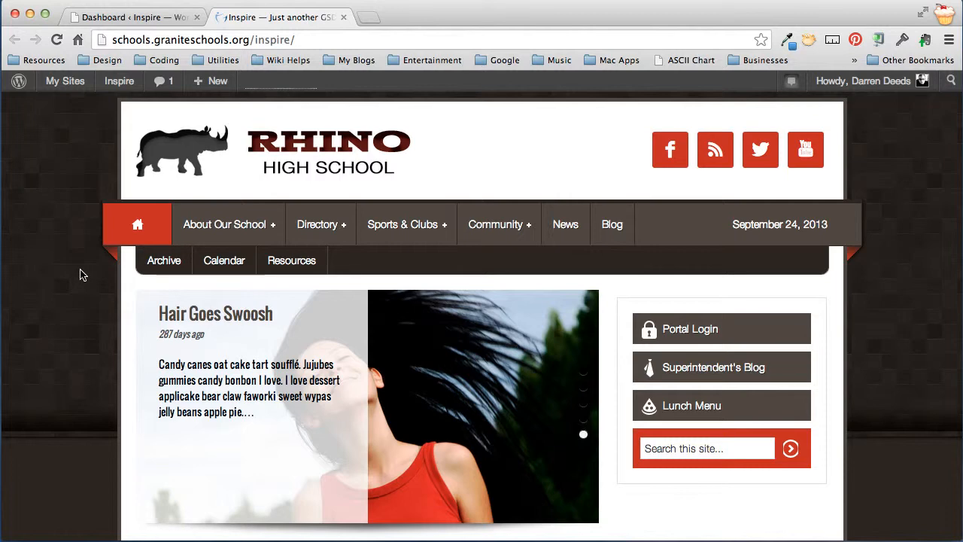
scroll(93, 355, down, 3)
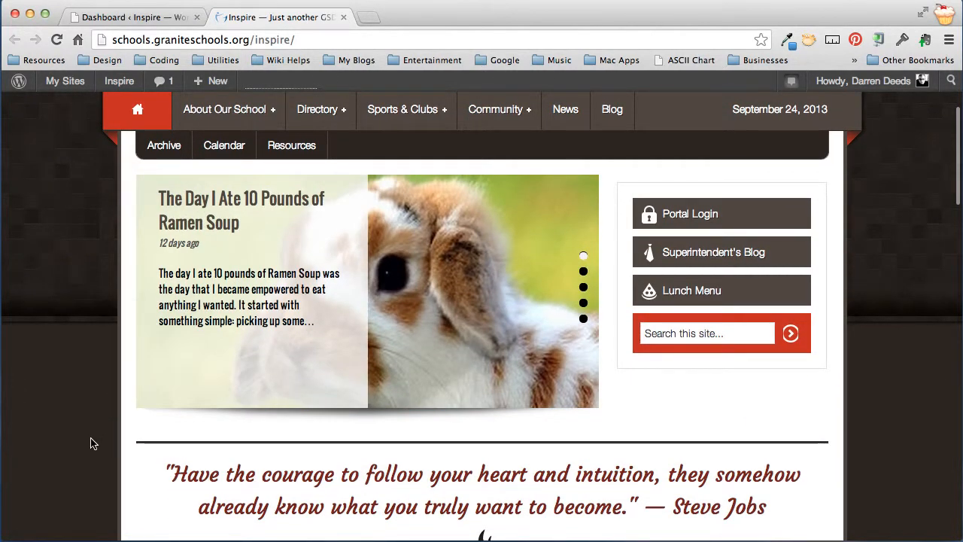
scroll(920, 331, down, 1)
scroll(919, 331, up, 3)
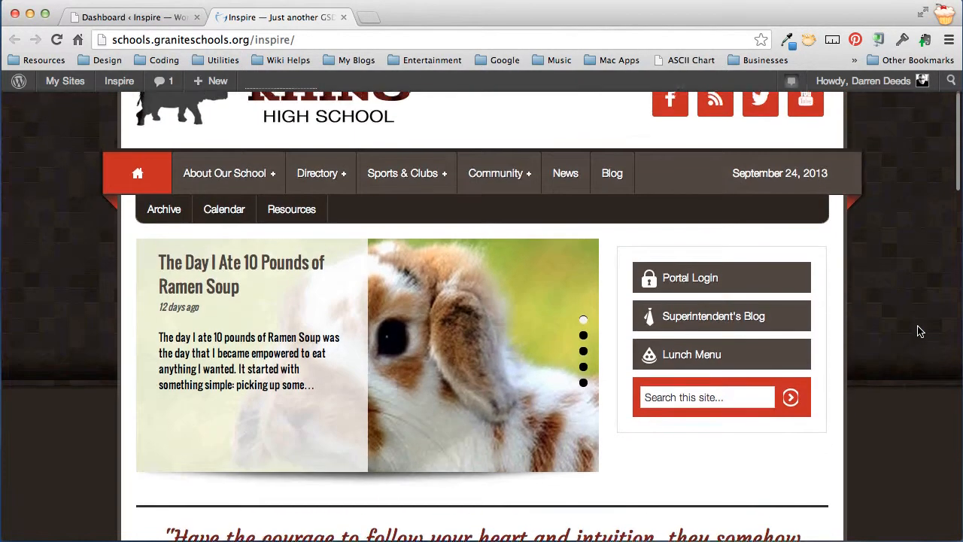
scroll(920, 331, up, 1)
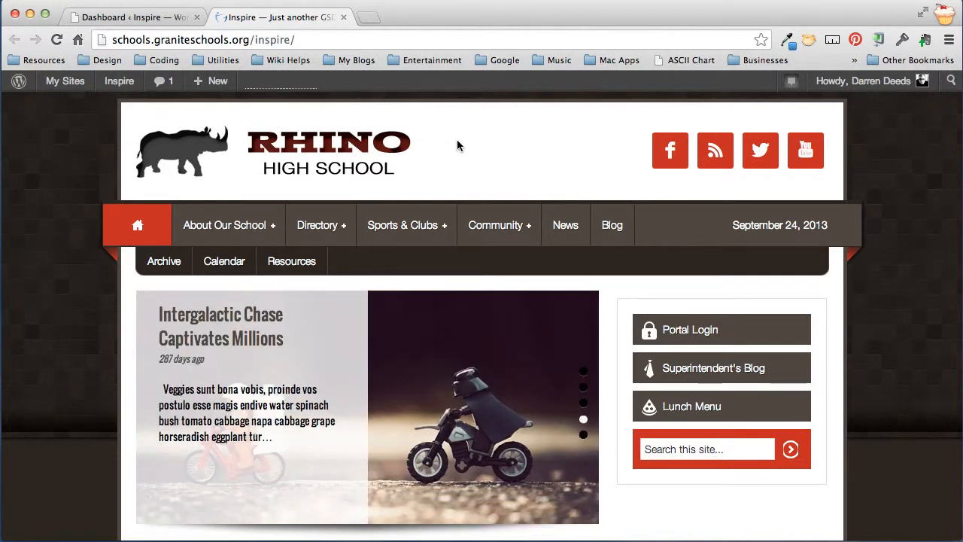
Step: Return to the Inspire dashboard and open the Widgets page of the Appearance settings
click(154, 18)
scroll(108, 162, up, 5)
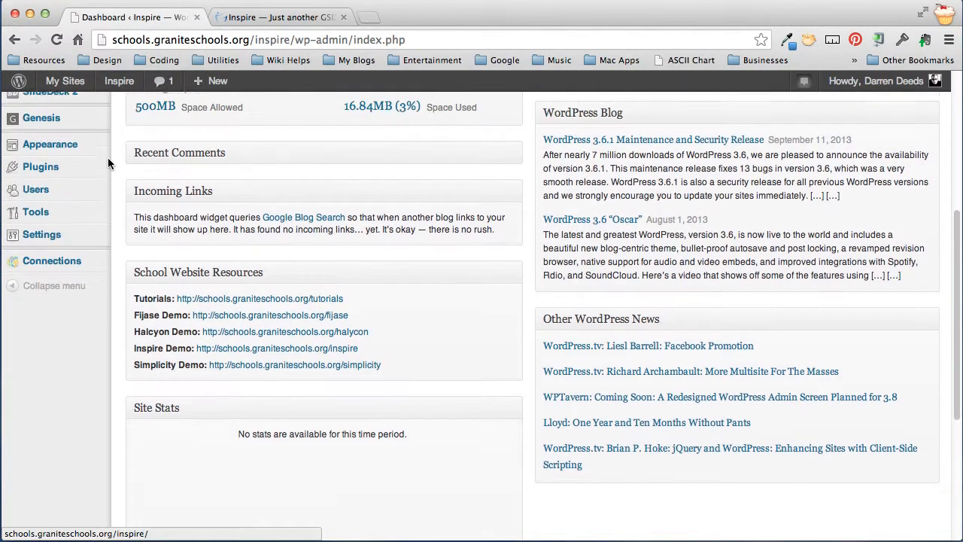
scroll(109, 162, up, 2)
mouse_move(46, 244)
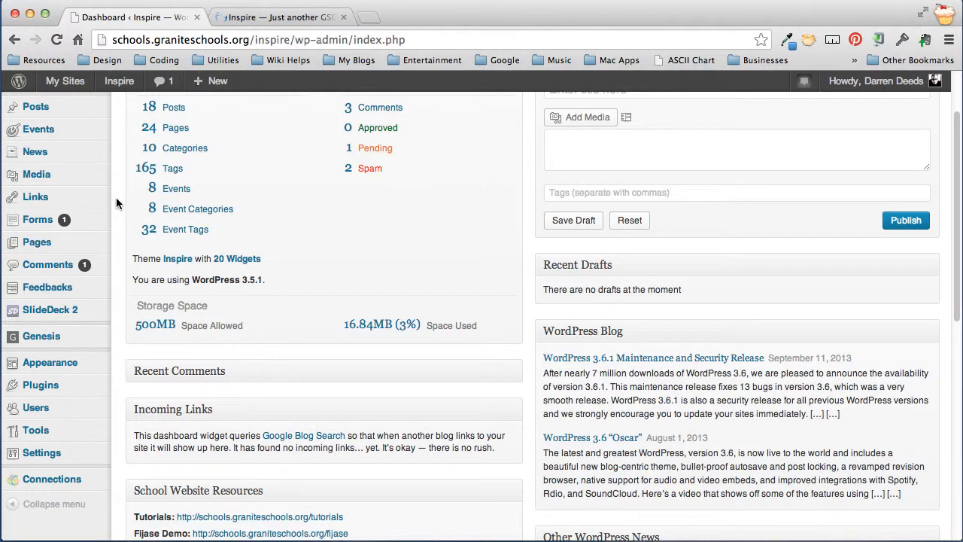
scroll(116, 200, down, 2)
scroll(116, 197, down, 1)
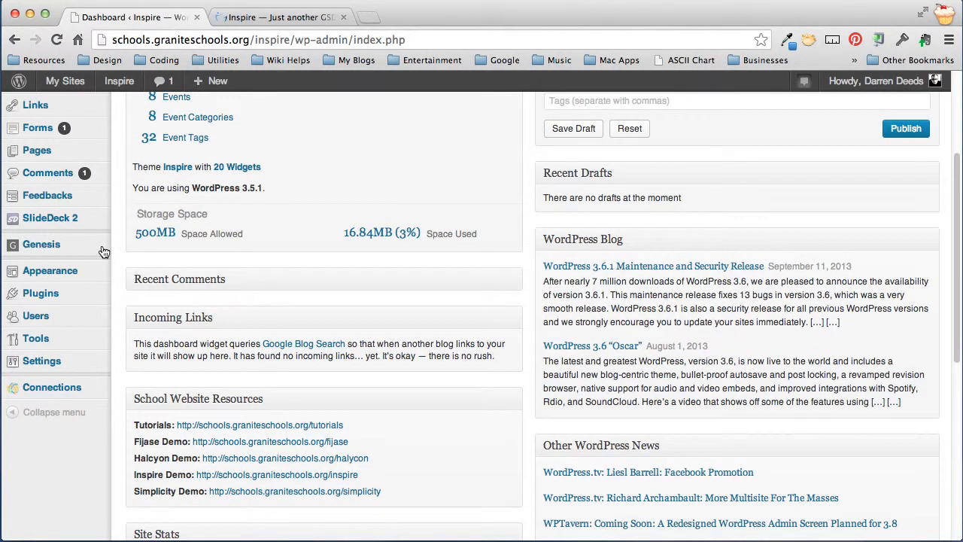
mouse_move(59, 273)
click(154, 287)
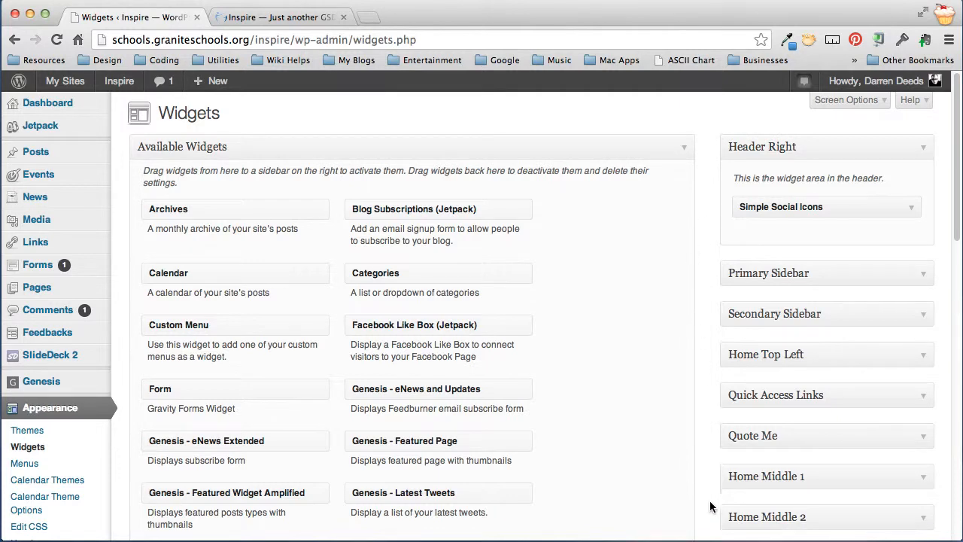
Step: Look through the theme's widget areas and collapse the Header Right area
scroll(712, 503, down, 5)
scroll(712, 503, down, 2)
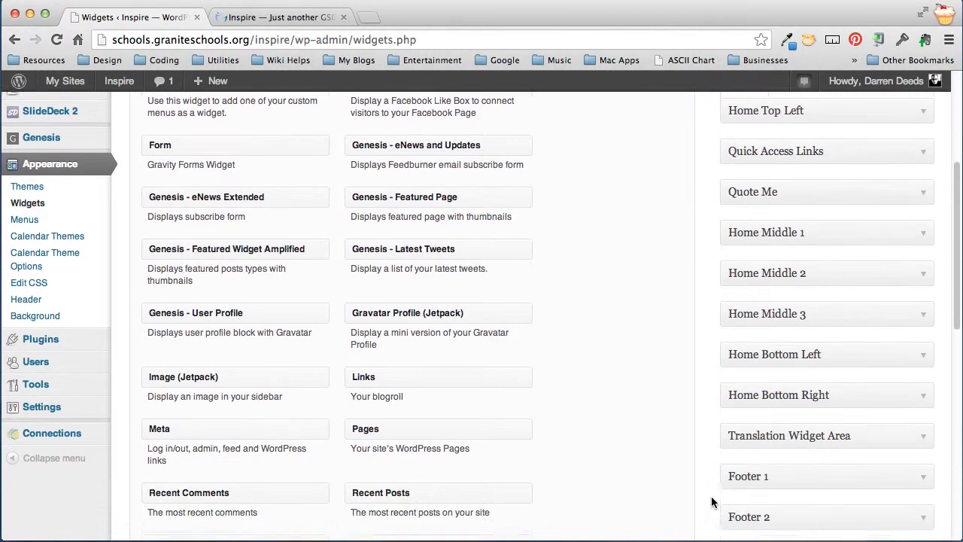
scroll(712, 503, up, 6)
scroll(713, 502, up, 1)
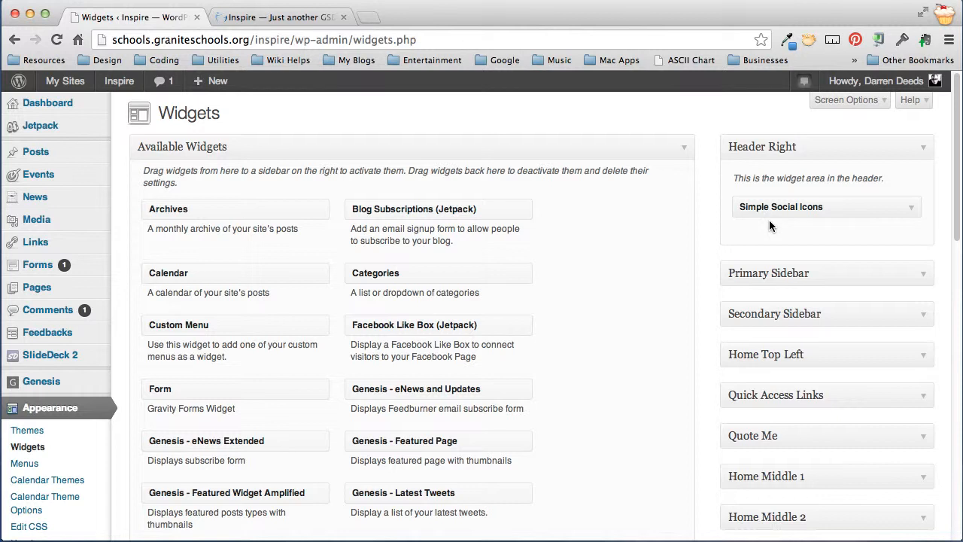
click(924, 149)
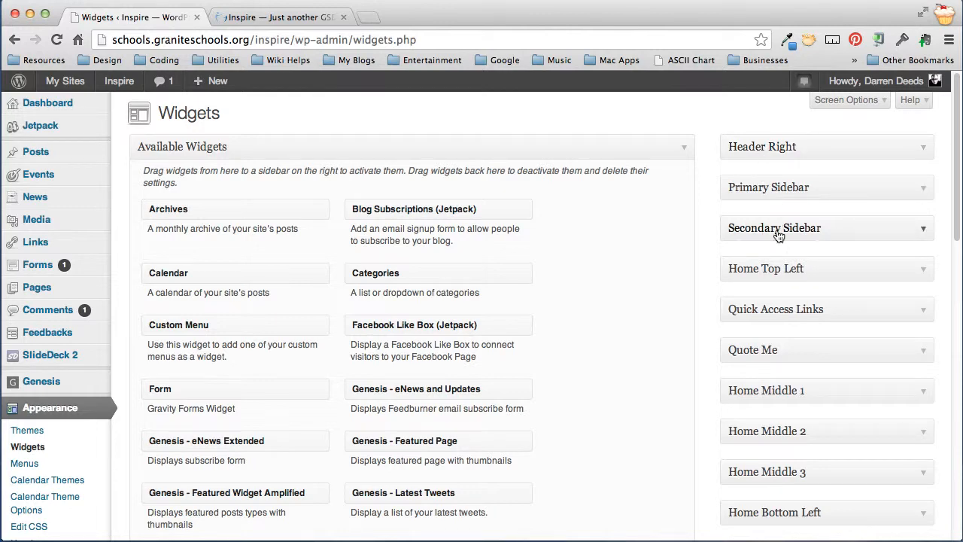
scroll(828, 256, down, 3)
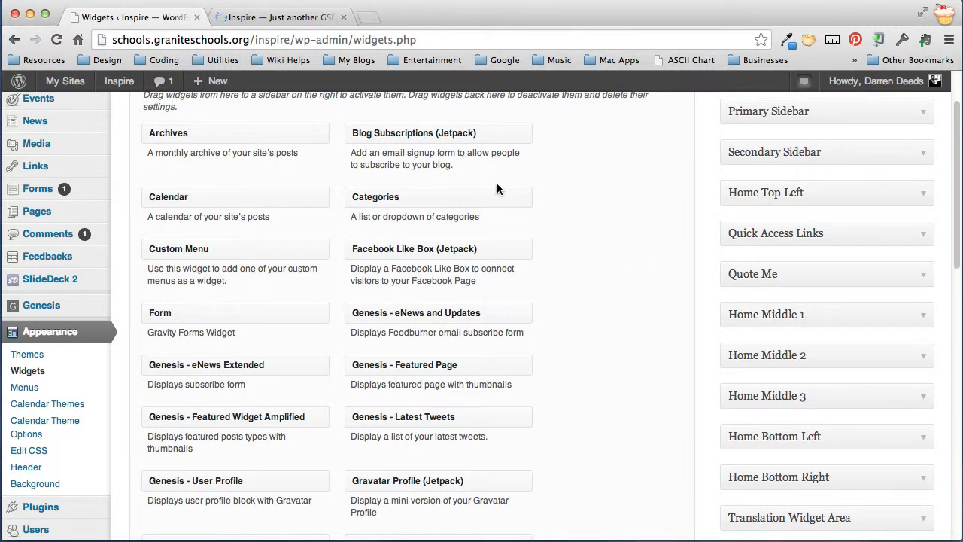
Step: Open schools.graniteschools.org/tutorials in a new browser tab and go to its Inspire theme page
click(366, 18)
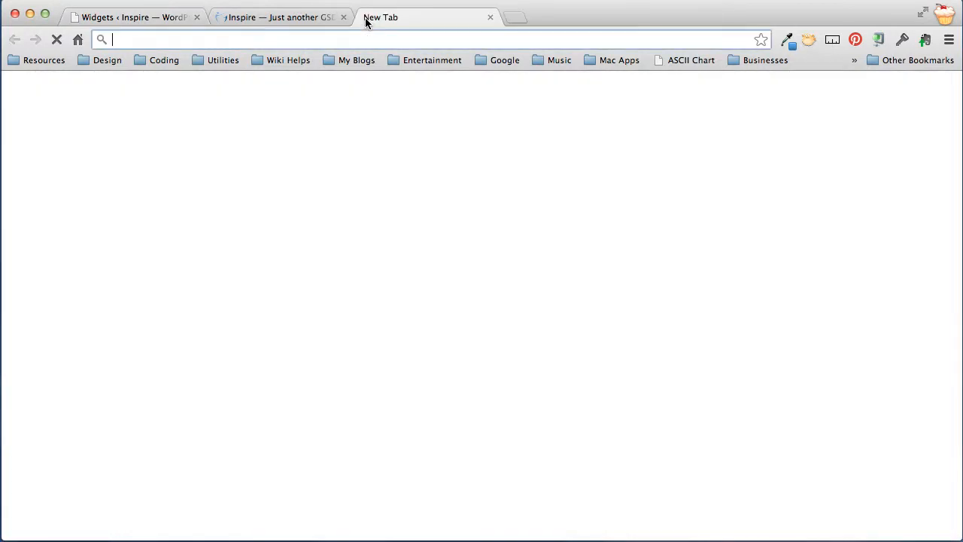
text(schools.graniteschools.org/tutorials)
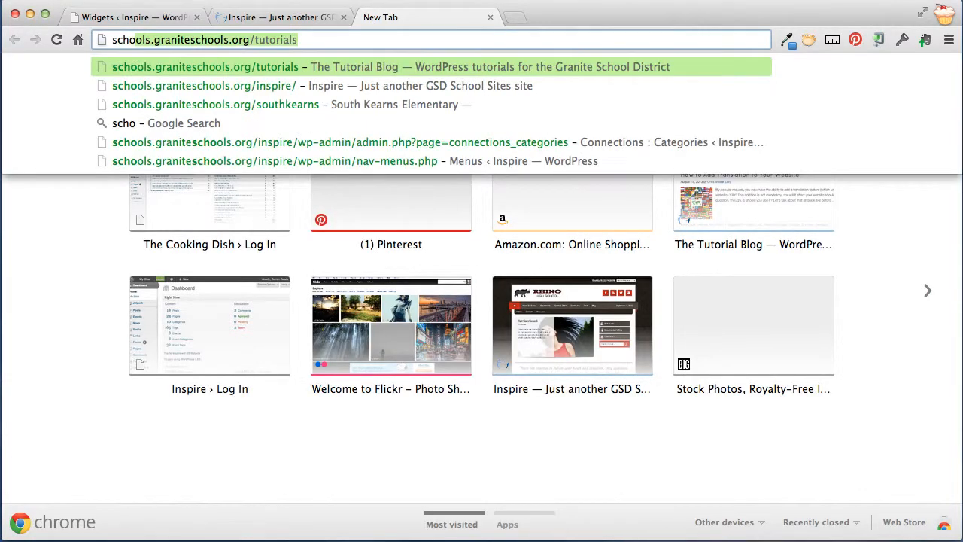
key(Return)
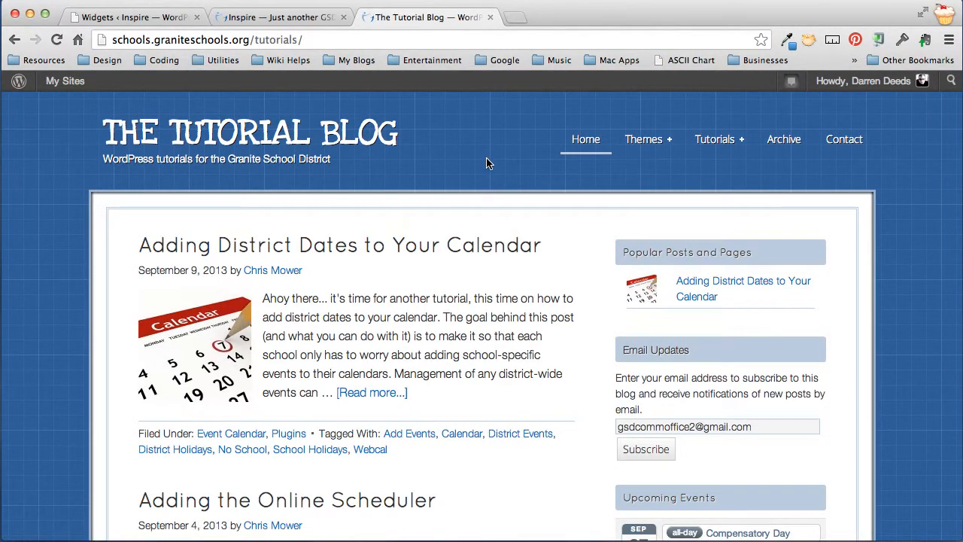
mouse_move(655, 148)
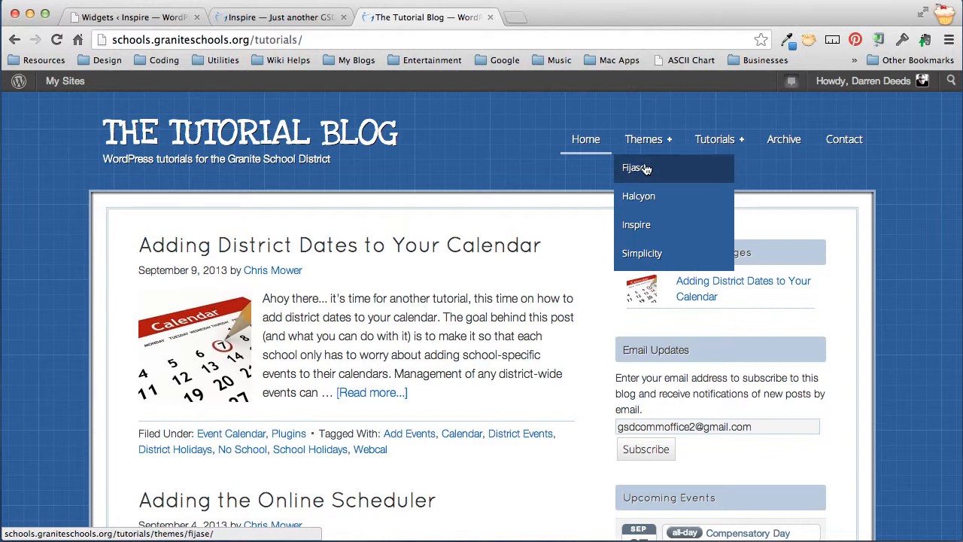
click(637, 225)
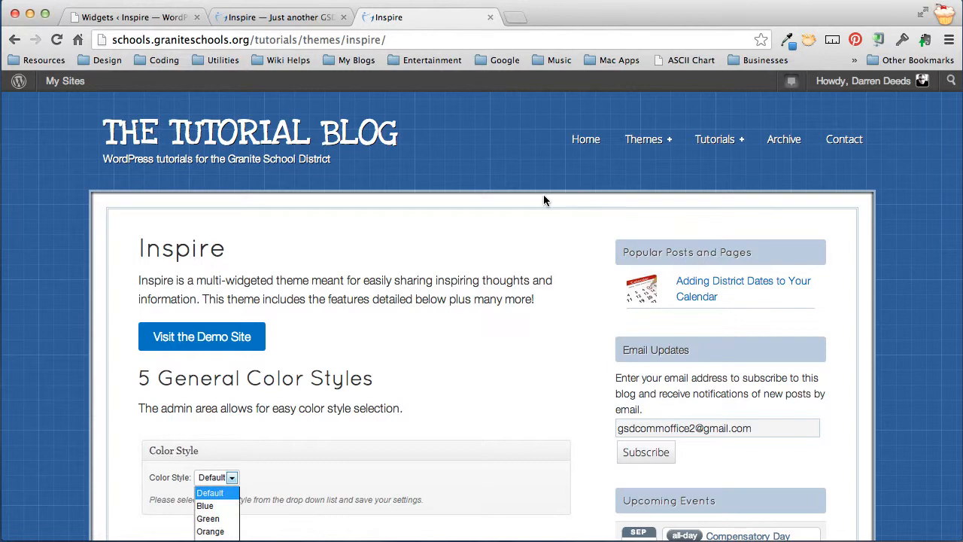
Step: Open the home widget areas image from the 14 Widget Areas section and enlarge it to full size
scroll(523, 195, down, 5)
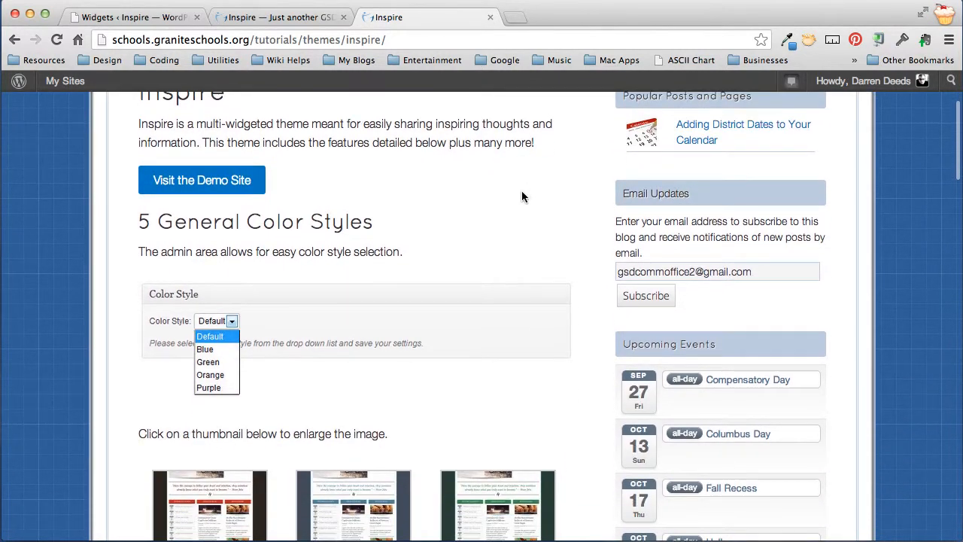
scroll(523, 195, down, 7)
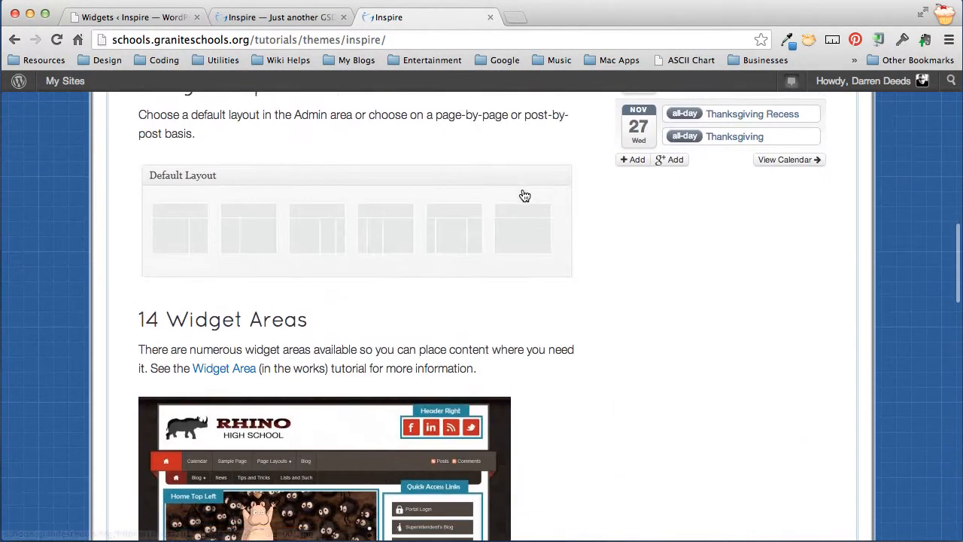
scroll(523, 195, down, 1)
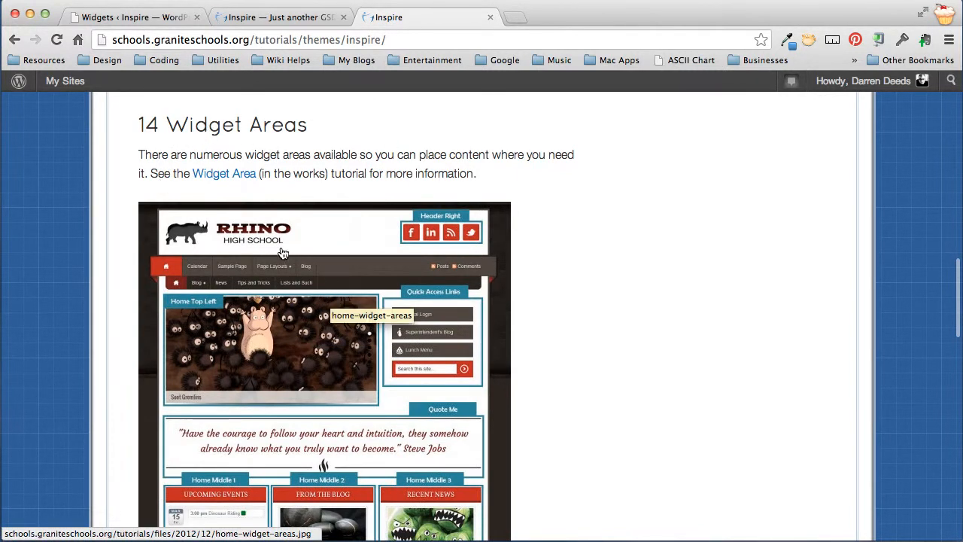
click(335, 301)
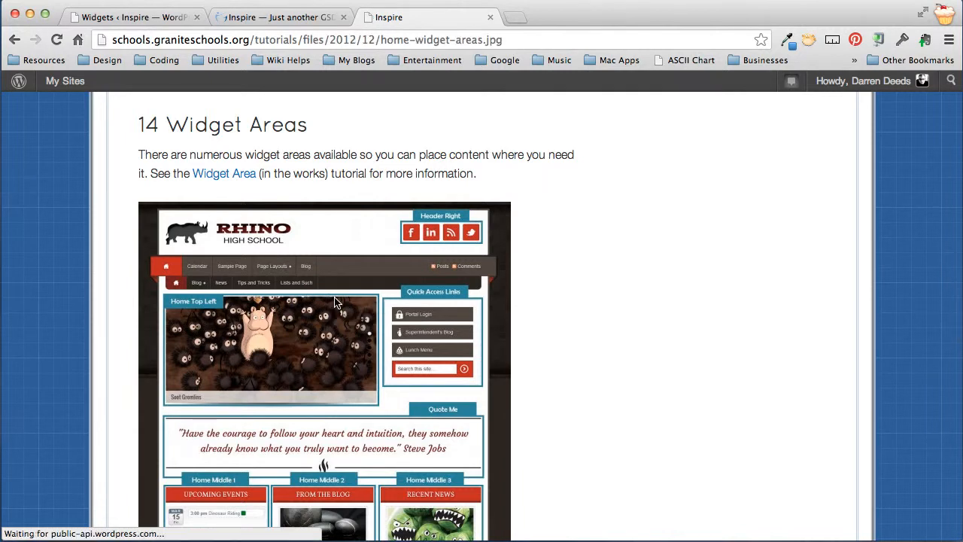
click(105, 121)
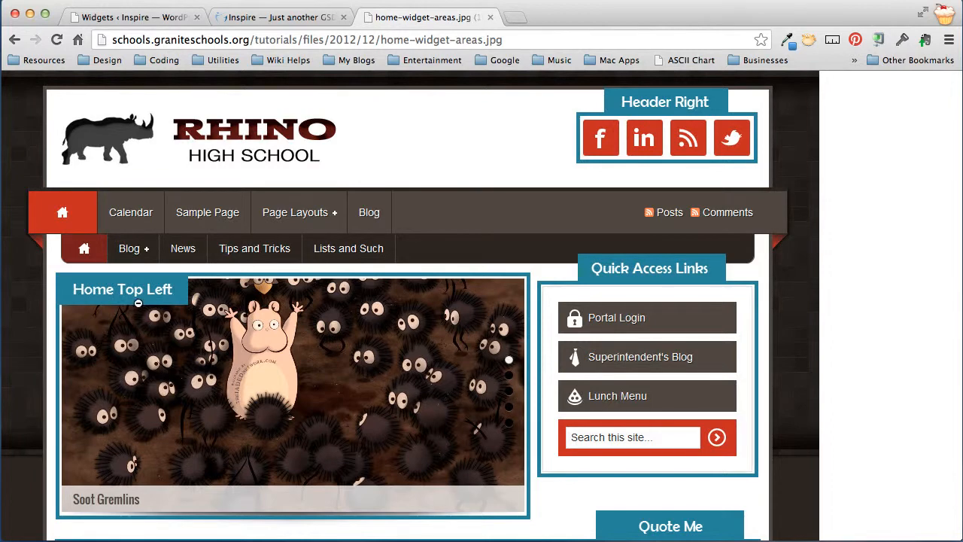
Step: Examine the labelled widget areas on the home page image, from Header Right down to the three footer areas
scroll(891, 349, down, 1)
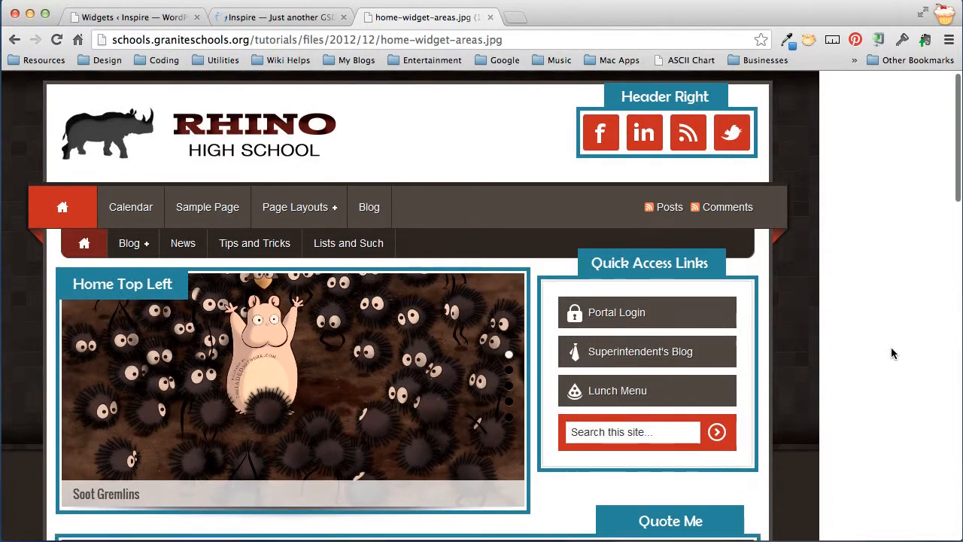
scroll(892, 347, down, 3)
scroll(706, 316, up, 2)
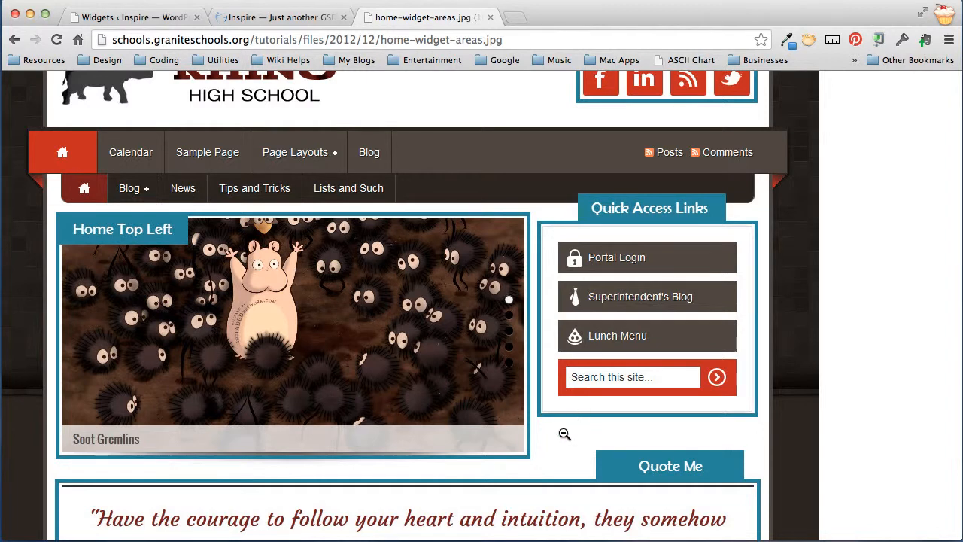
scroll(562, 435, down, 2)
scroll(561, 434, down, 2)
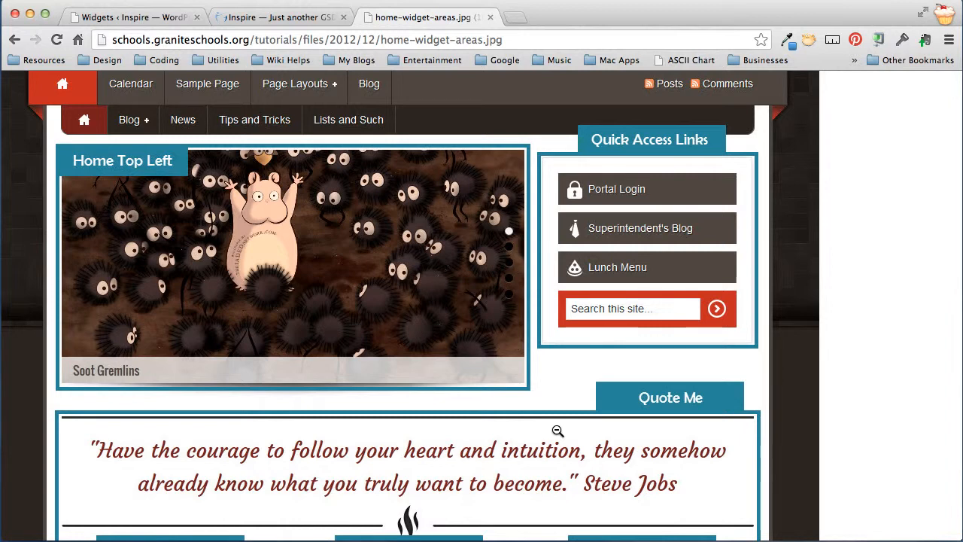
scroll(558, 431, down, 3)
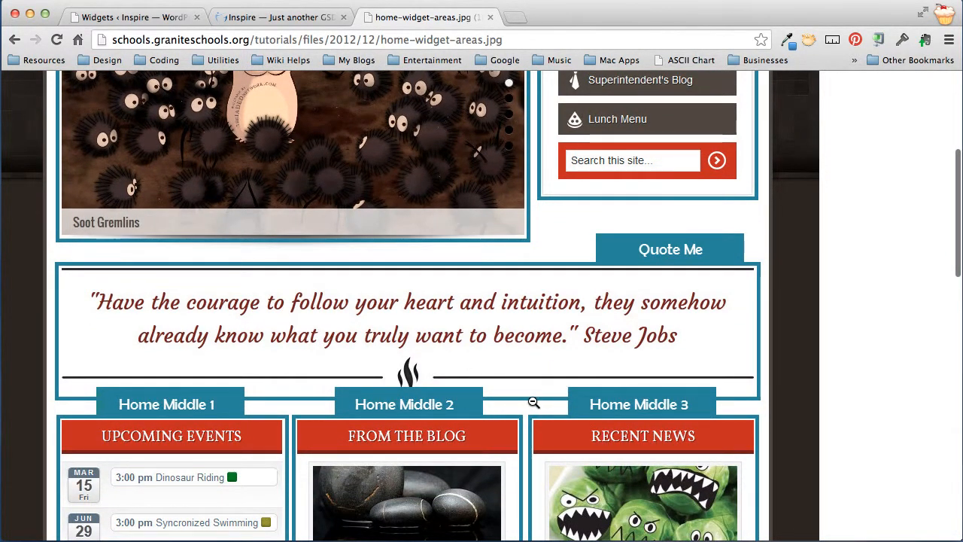
scroll(526, 404, down, 1)
scroll(527, 404, down, 10)
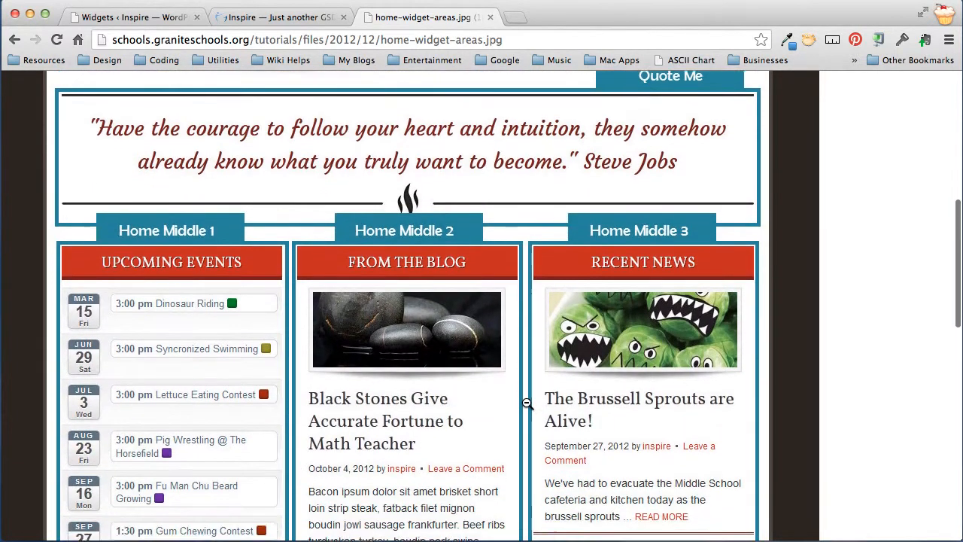
scroll(517, 408, down, 6)
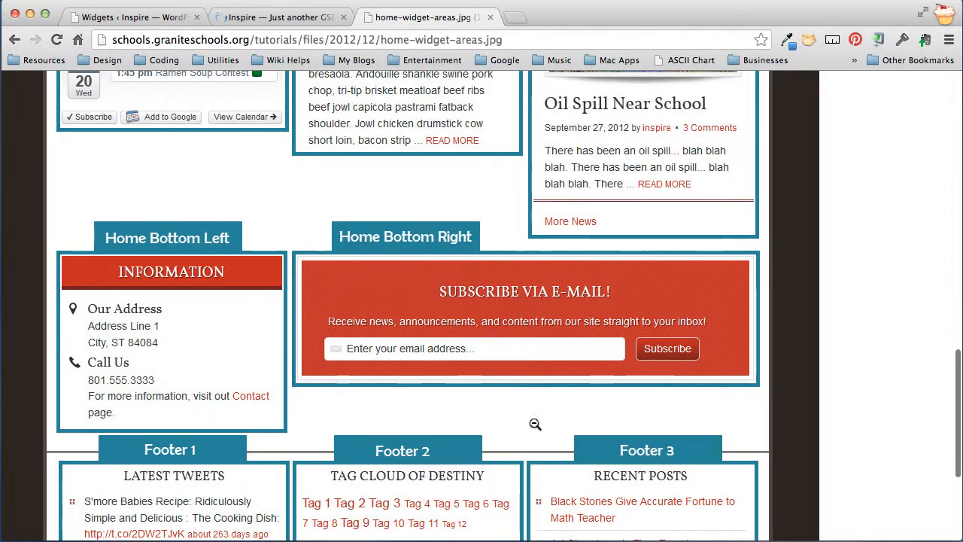
scroll(832, 467, down, 2)
scroll(832, 460, down, 5)
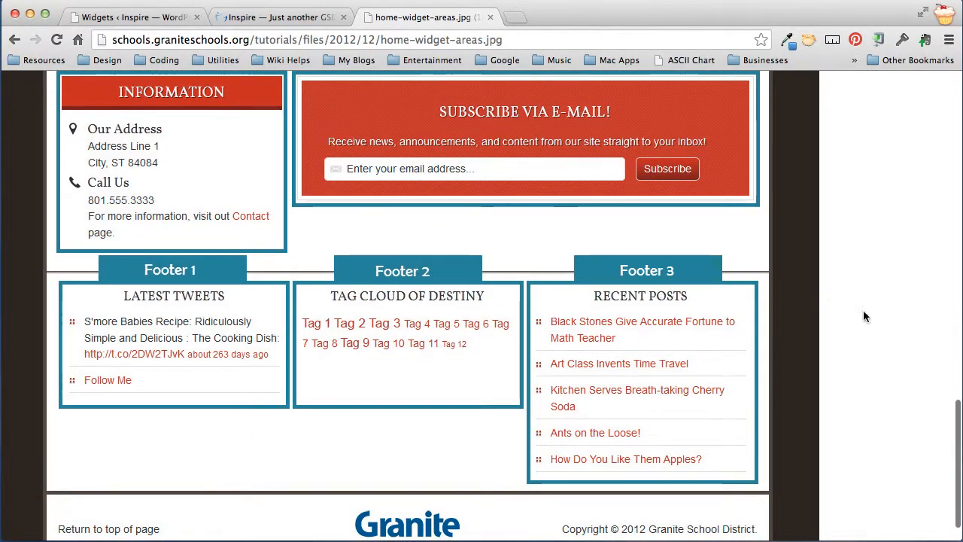
drag(953, 424, 870, 97)
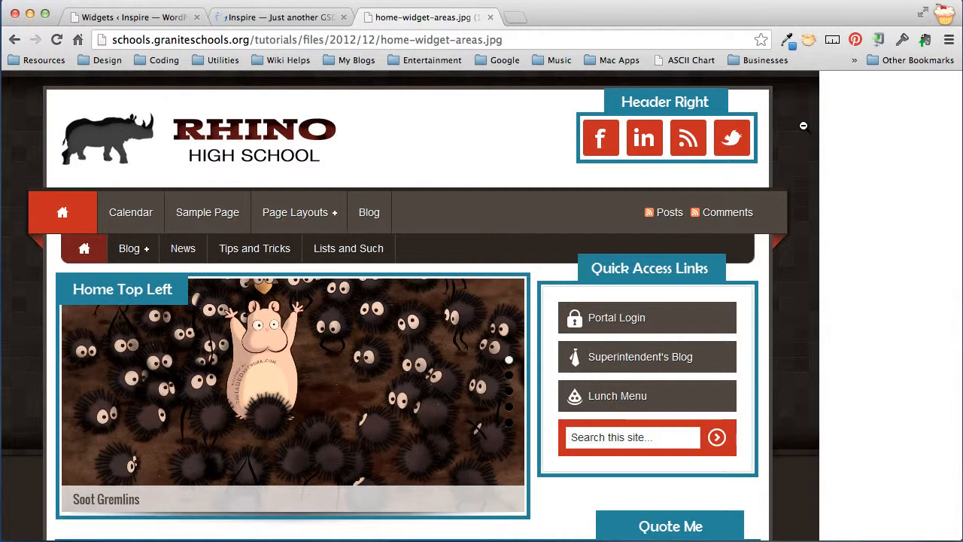
Step: Review the Header Right, Home Top Left and Quick Access Links areas on the image, and find them in the theme's widget area list
scroll(758, 199, down, 2)
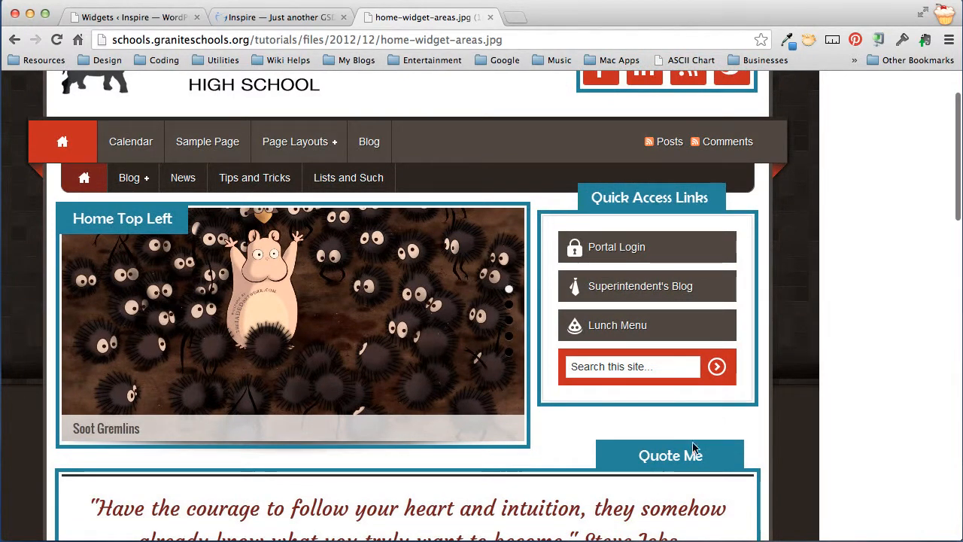
mouse_move(960, 164)
mouse_down()
mouse_move(952, 269)
mouse_move(953, 164)
mouse_up()
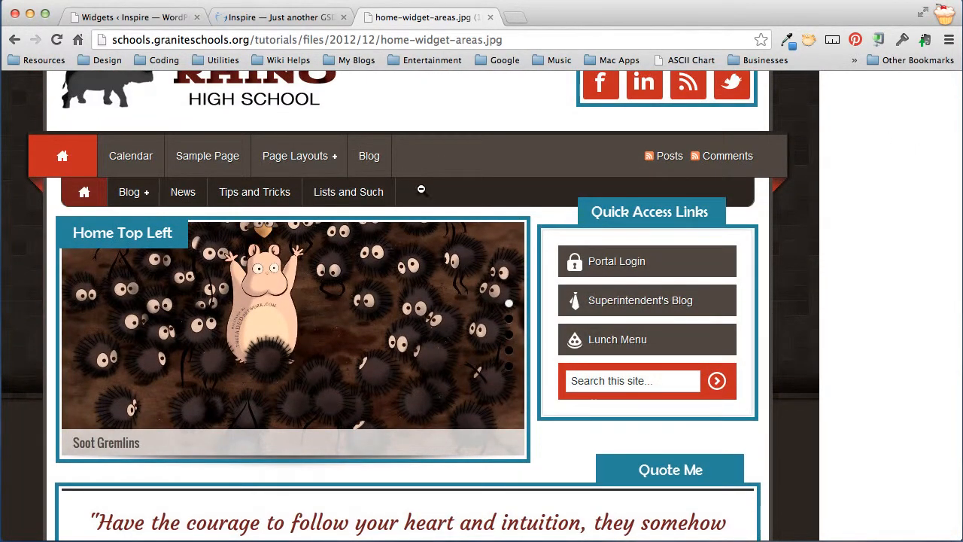
scroll(421, 189, up, 2)
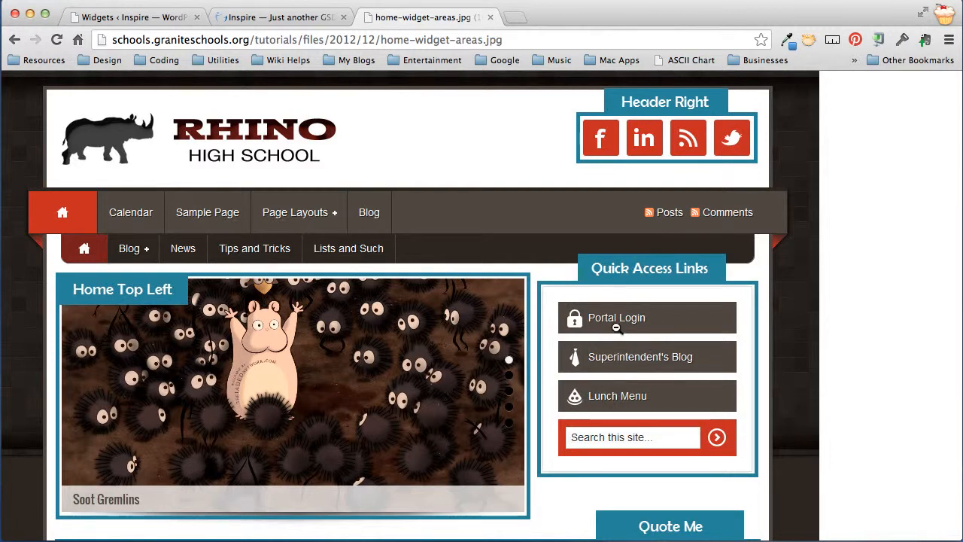
click(145, 23)
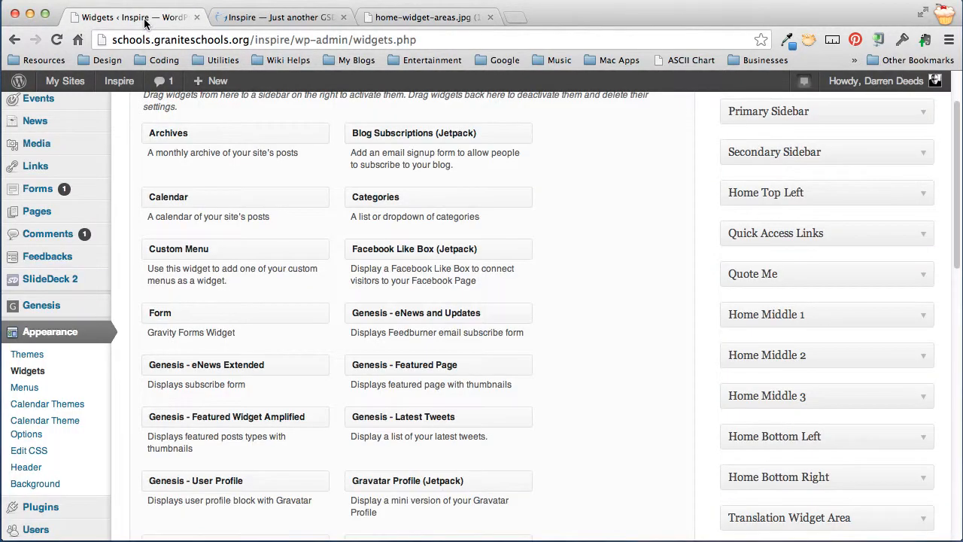
scroll(827, 239, up, 3)
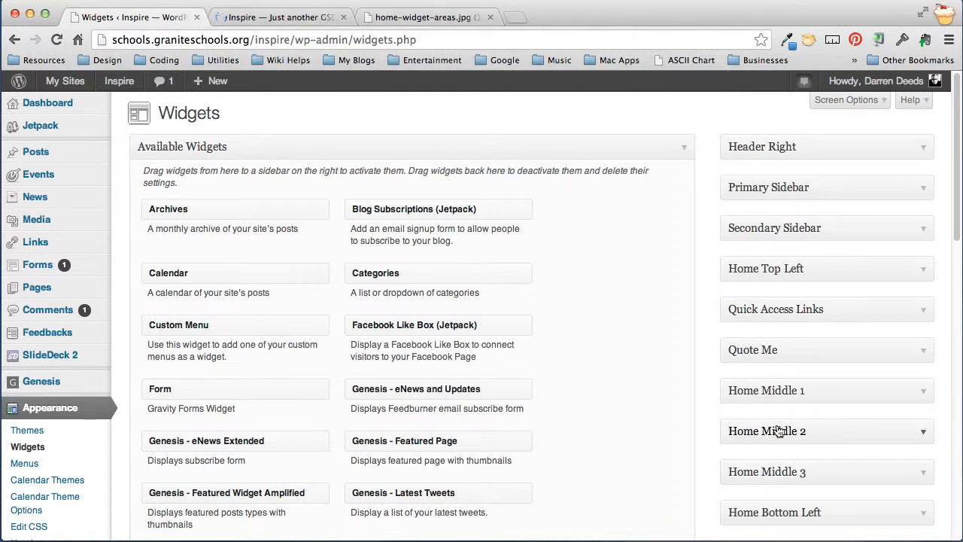
Step: Compare the labelled areas on the home page image, down to Home Middle 1 to 3, with the areas on the Widgets page
click(420, 18)
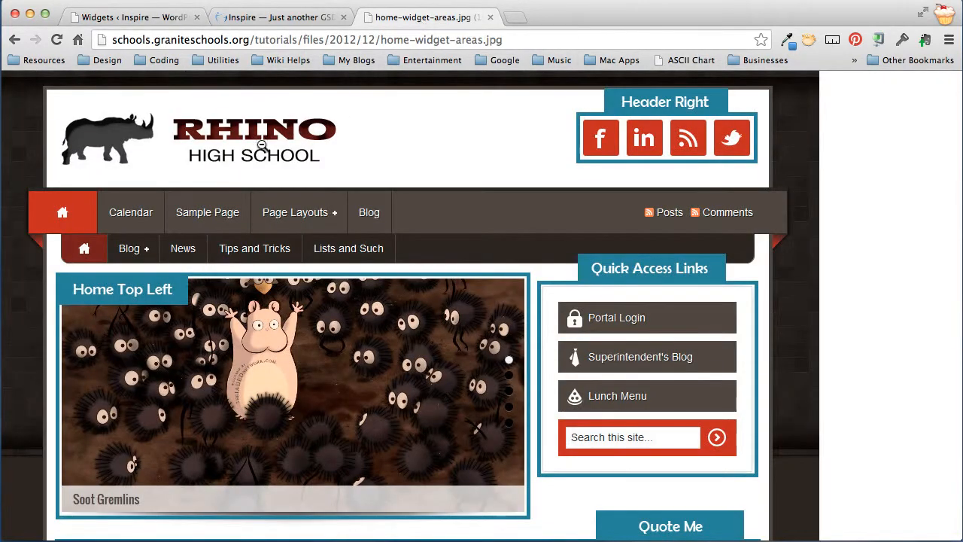
scroll(527, 123, down, 1)
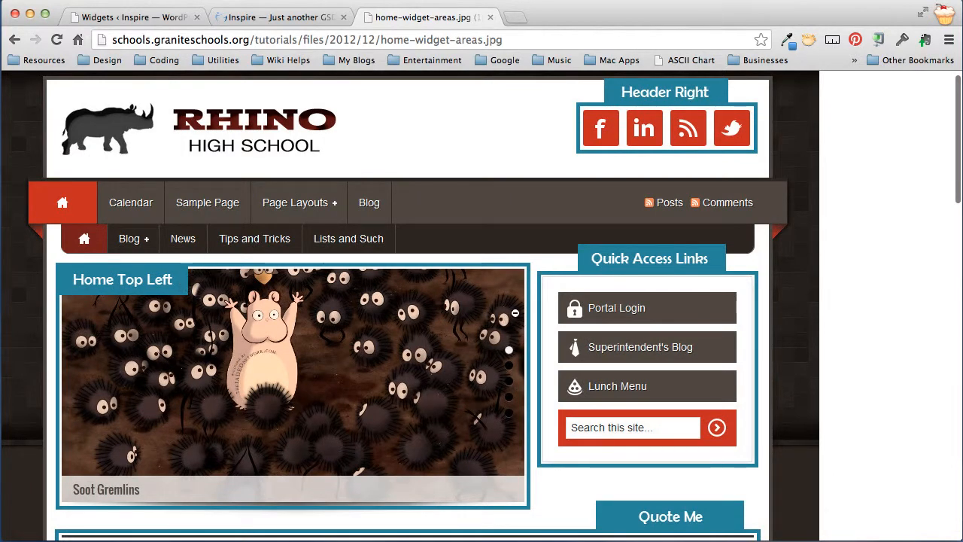
scroll(519, 308, down, 5)
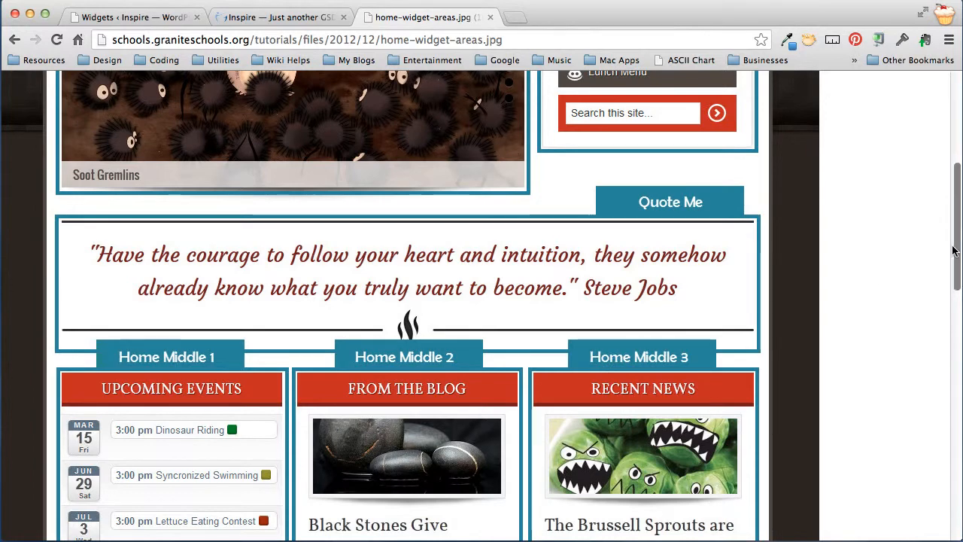
drag(954, 248, 950, 143)
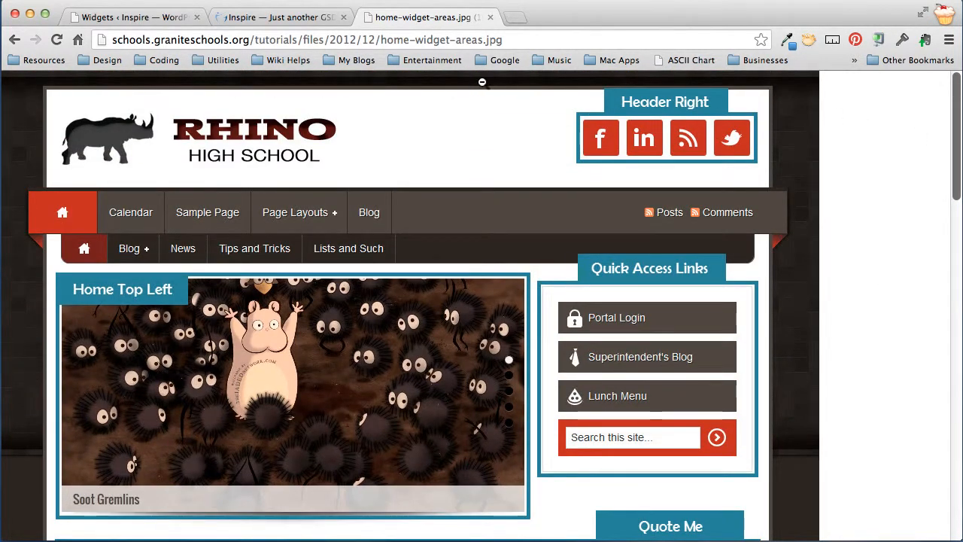
click(114, 18)
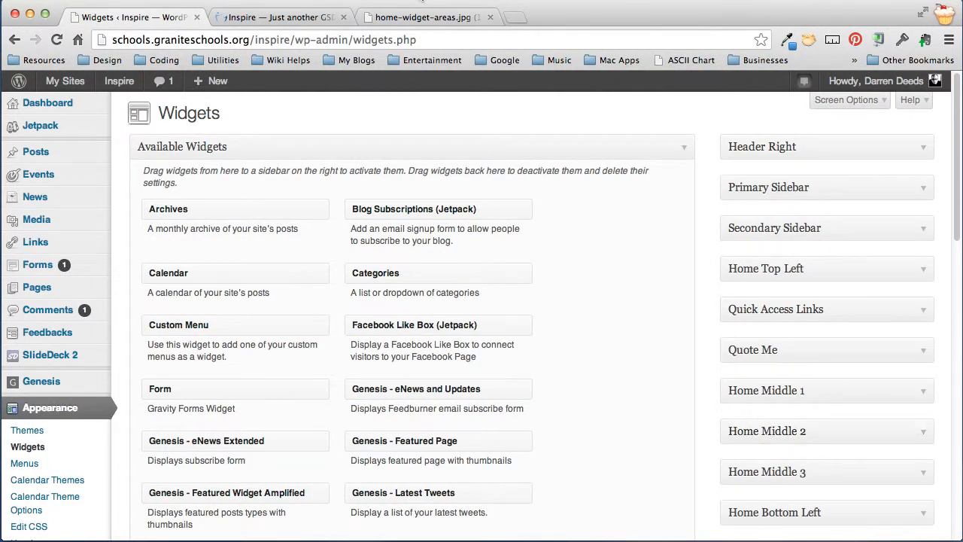
click(425, 16)
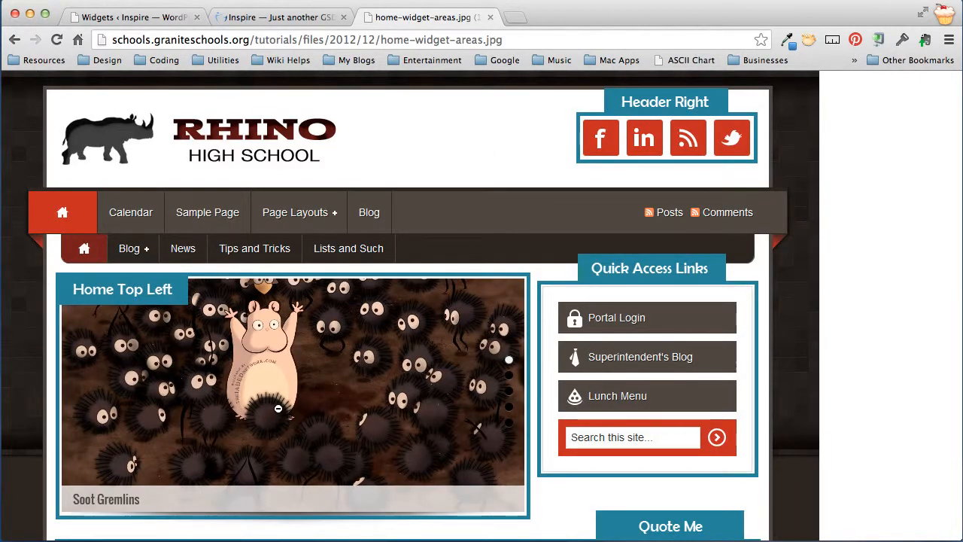
click(161, 18)
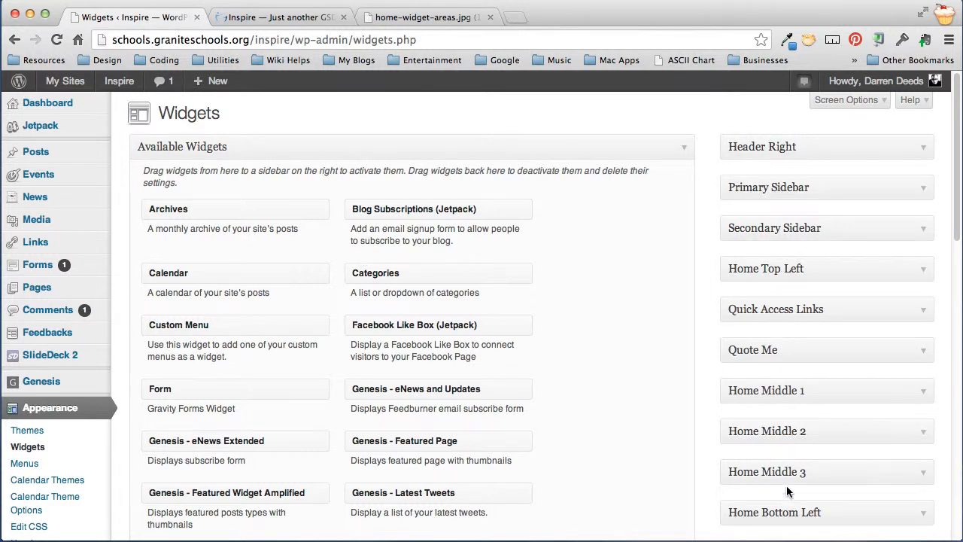
Step: Expand the Header Right widget area and locate the Simple Social Icons widget among the available widgets
click(925, 149)
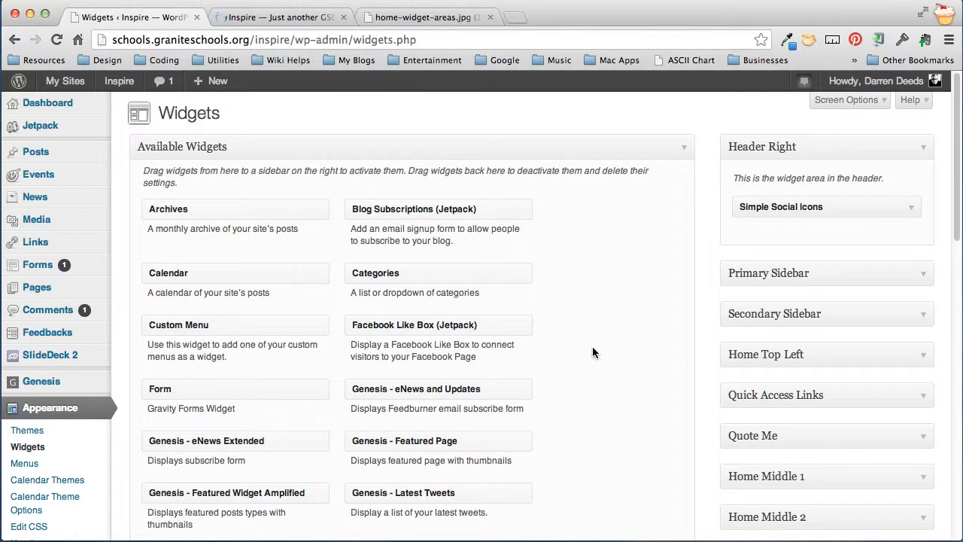
scroll(592, 346, down, 10)
scroll(593, 351, down, 5)
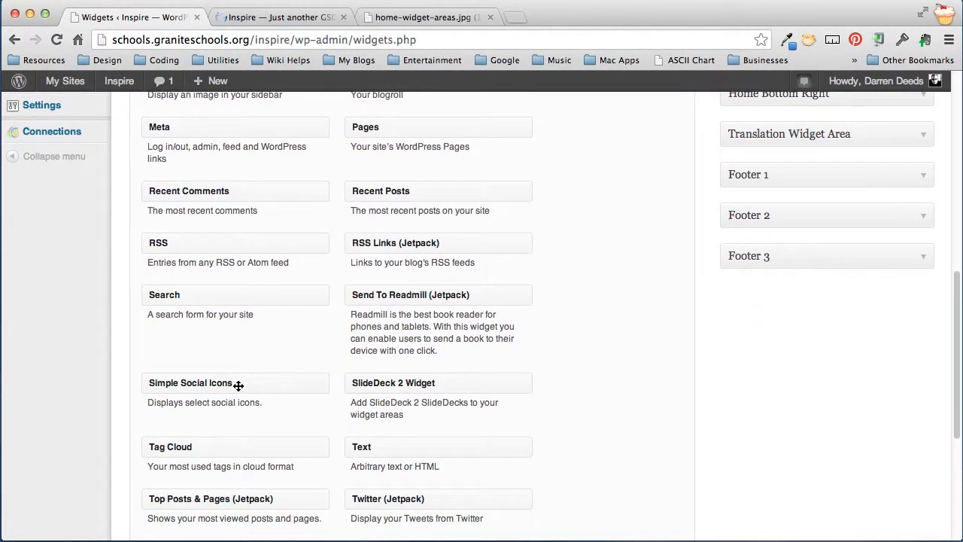
drag(238, 385, 421, 226)
key(Home)
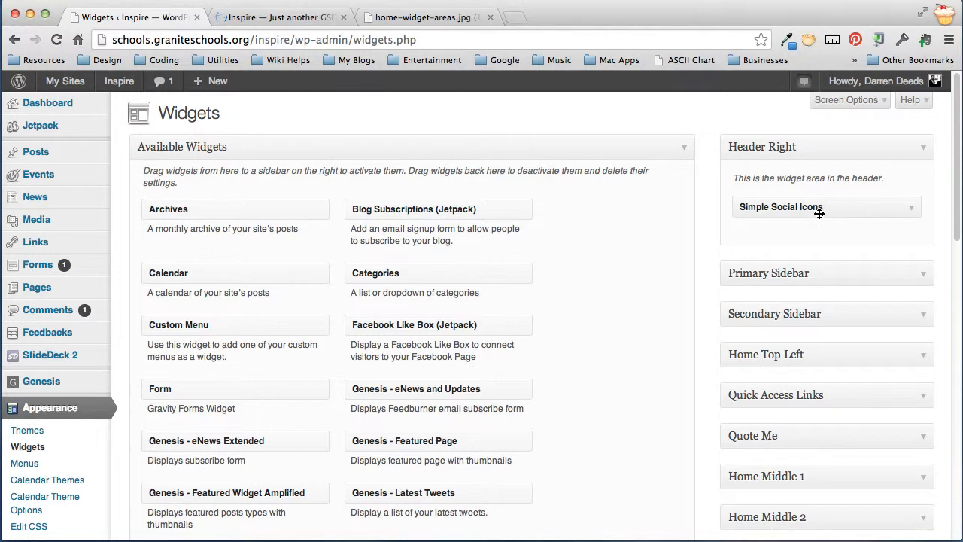
Step: Open the Simple Social Icons widget's settings in Header Right and compare its general options with the icons on the live home page
click(911, 208)
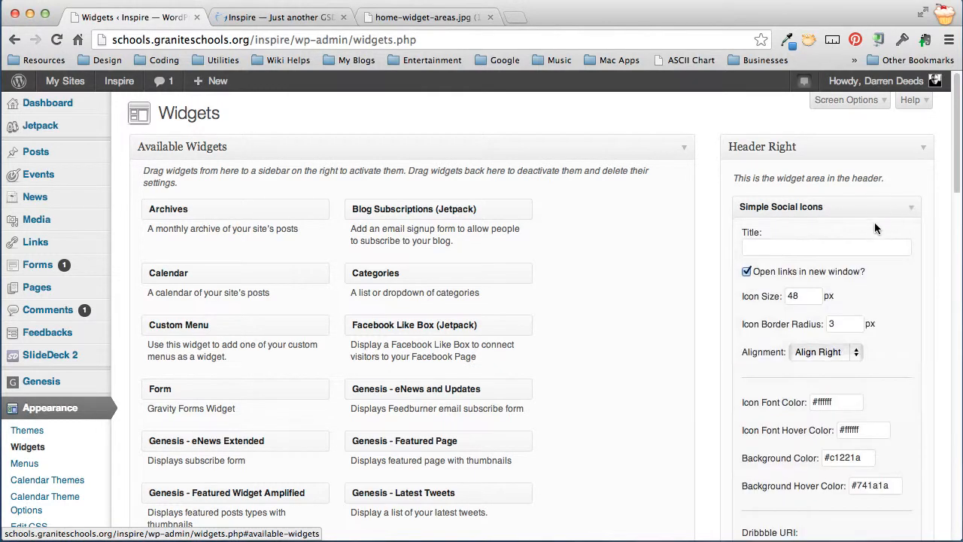
scroll(863, 252, down, 3)
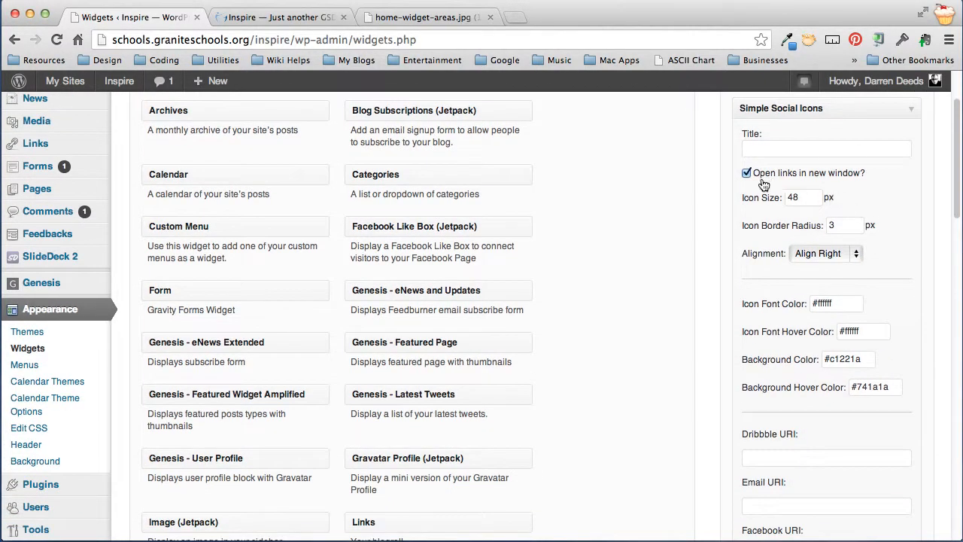
click(280, 16)
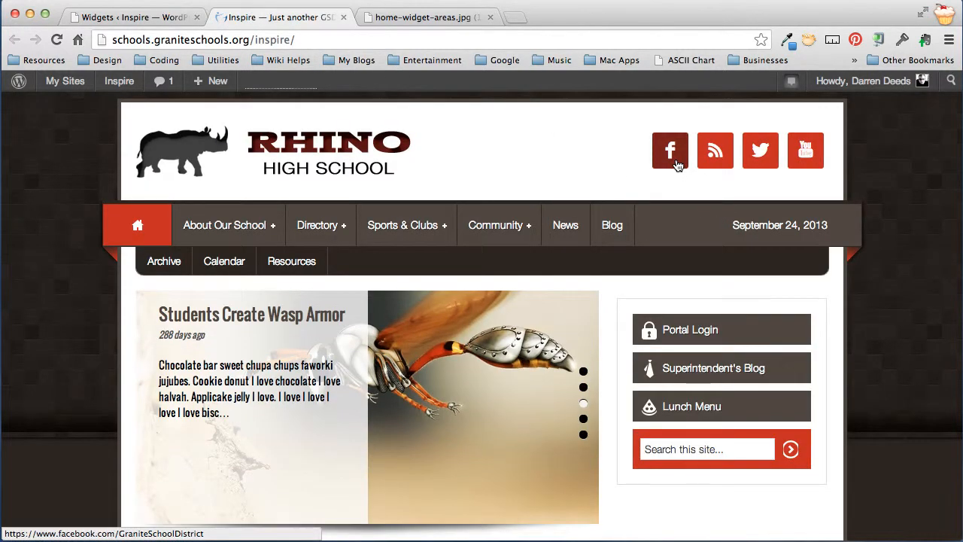
click(150, 18)
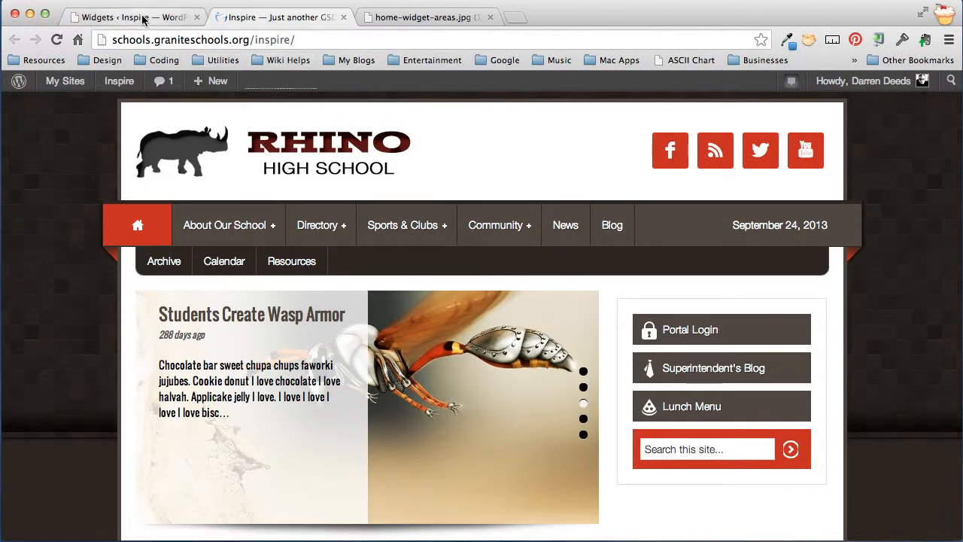
Step: Inspect the widget's Background Color and Background Hover Color values and check how the icons use them on the live site
scroll(885, 289, down, 3)
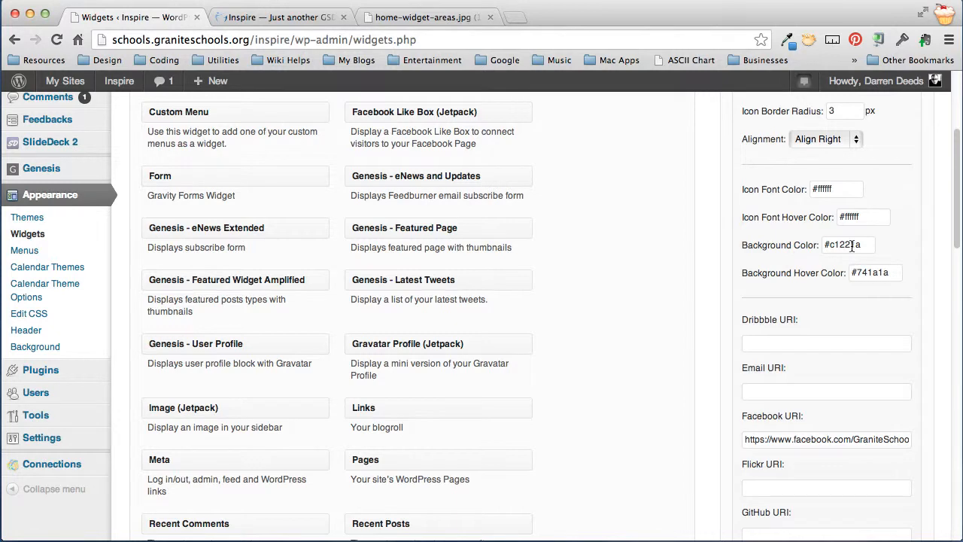
double_click(879, 275)
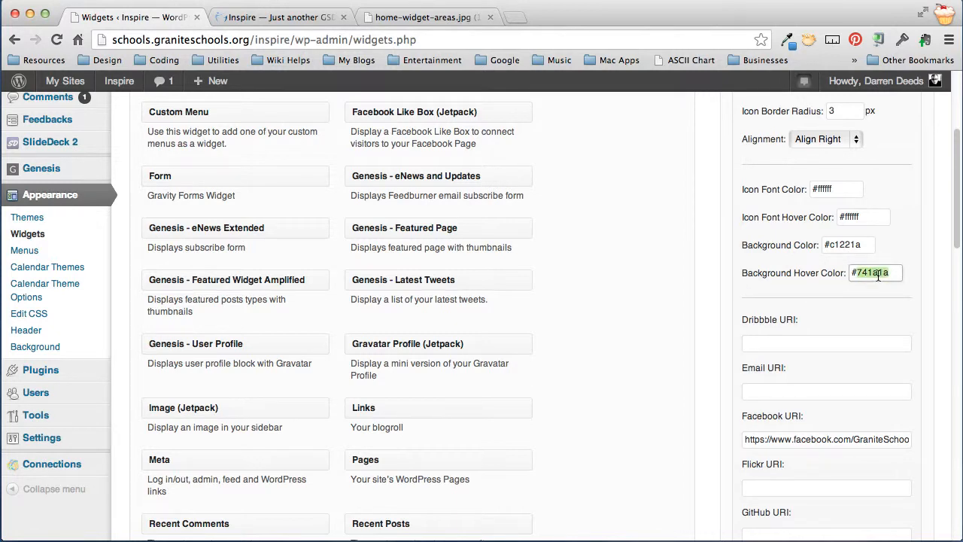
click(271, 18)
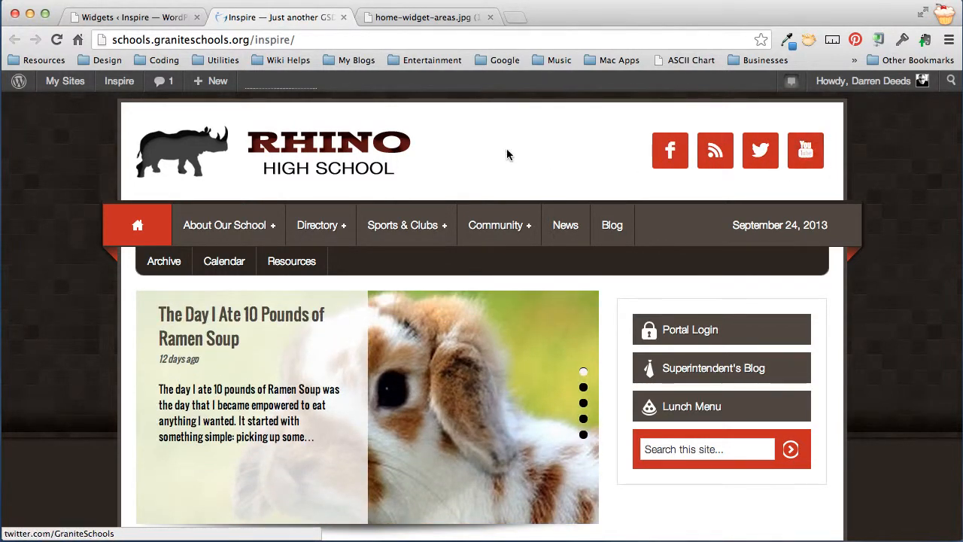
click(142, 18)
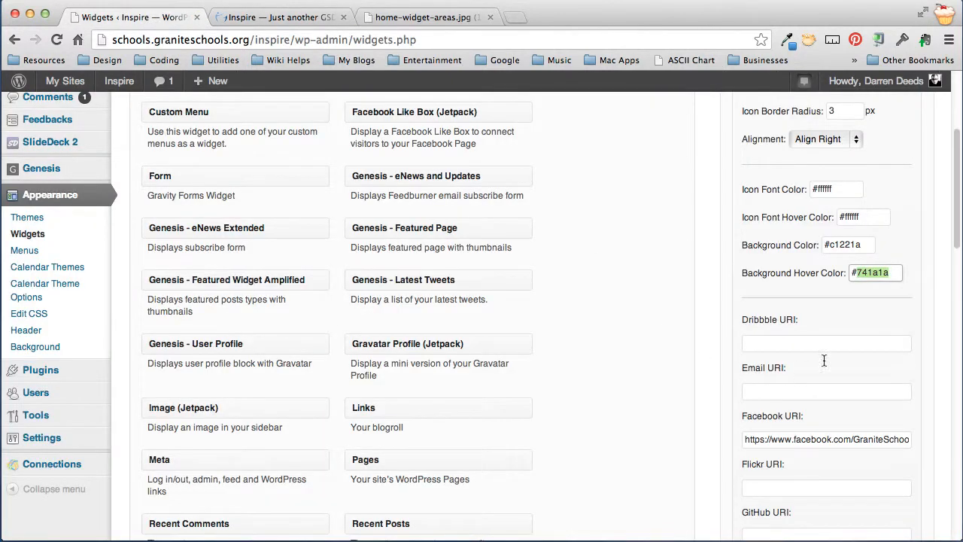
Step: Examine the social network URI fields of the Simple Social Icons widget, from Dribbble down to YouTube
click(870, 311)
scroll(836, 332, down, 2)
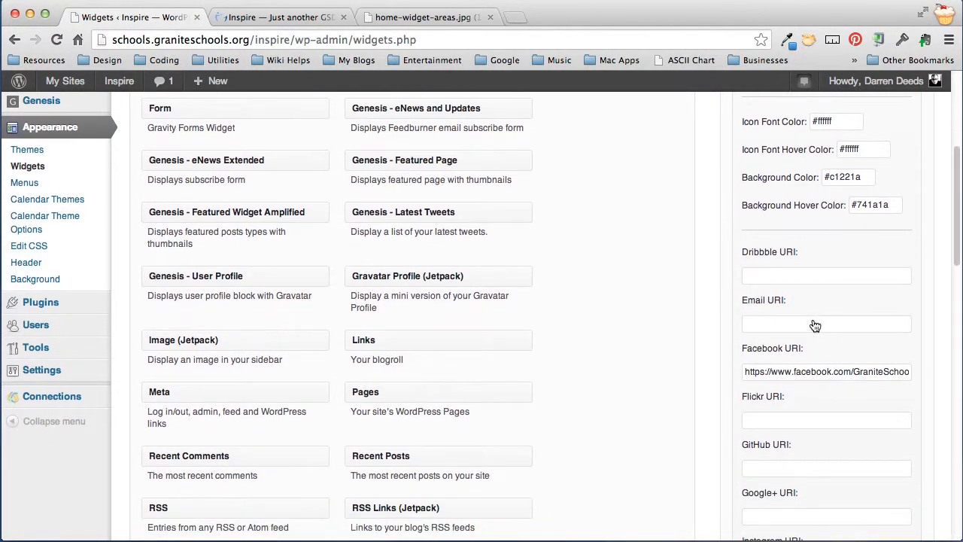
scroll(815, 325, down, 6)
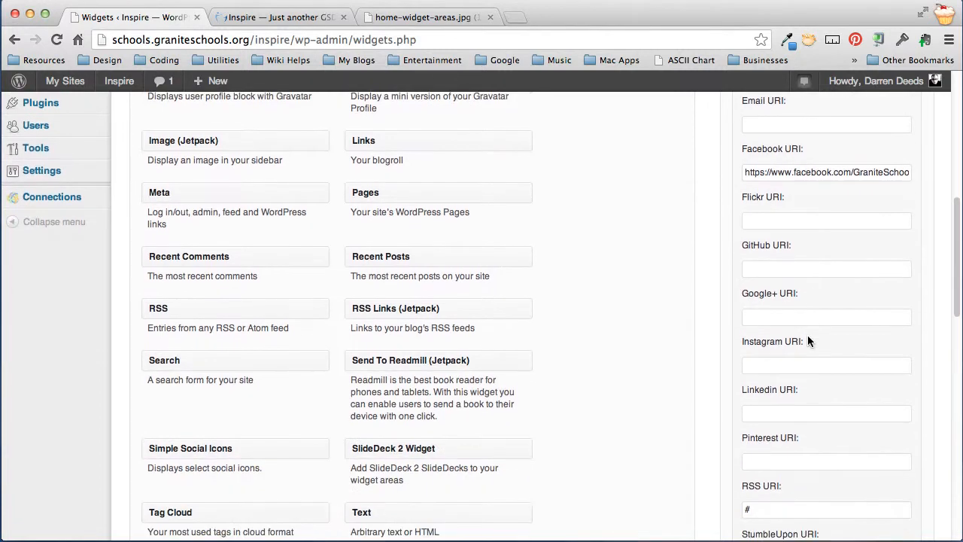
scroll(803, 354, down, 8)
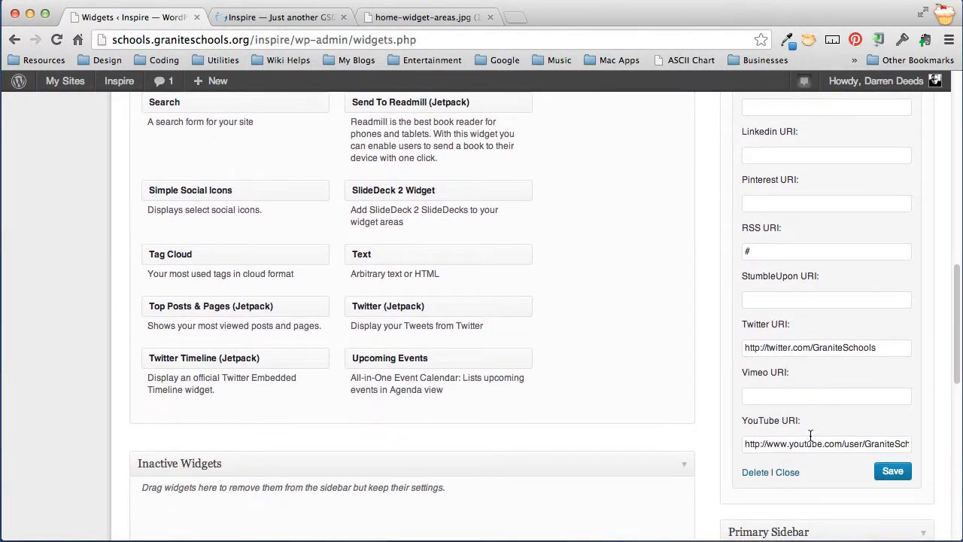
scroll(819, 406, up, 4)
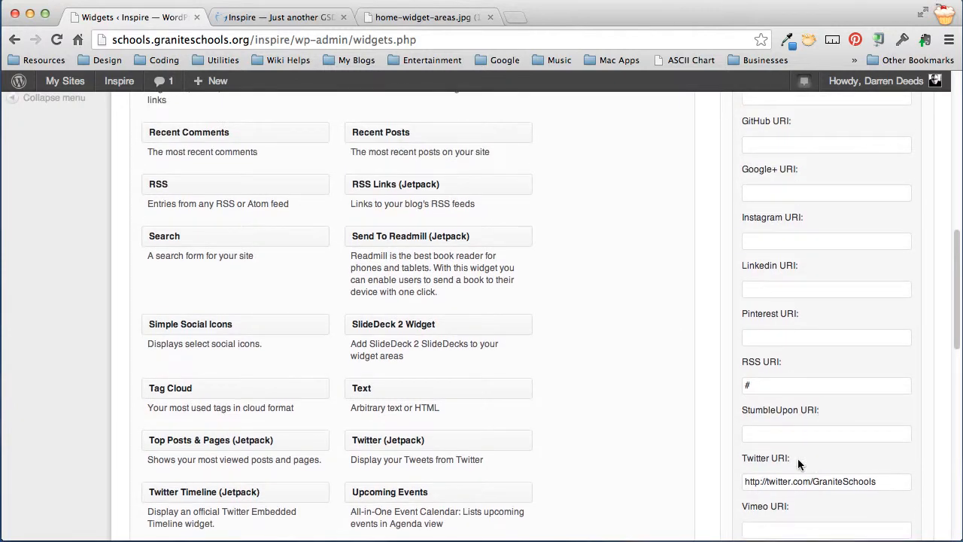
scroll(790, 475, up, 4)
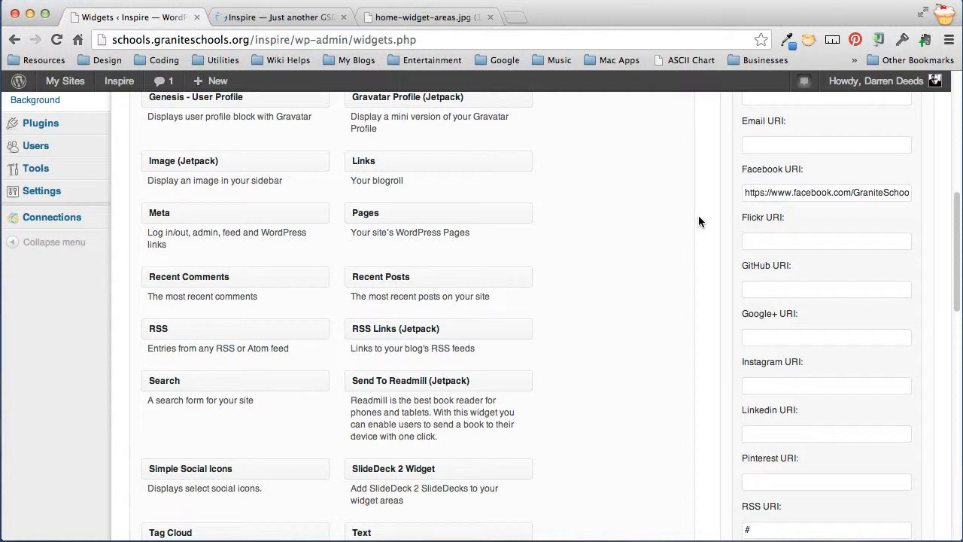
Step: Inspect the full addresses in the Facebook URI and Twitter URI fields by selecting their account parts
click(795, 192)
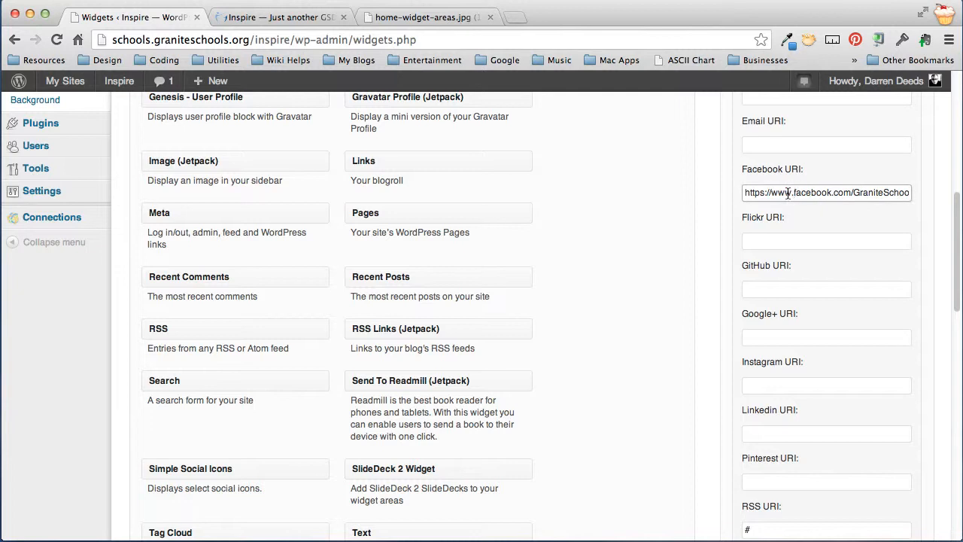
drag(788, 192, 914, 188)
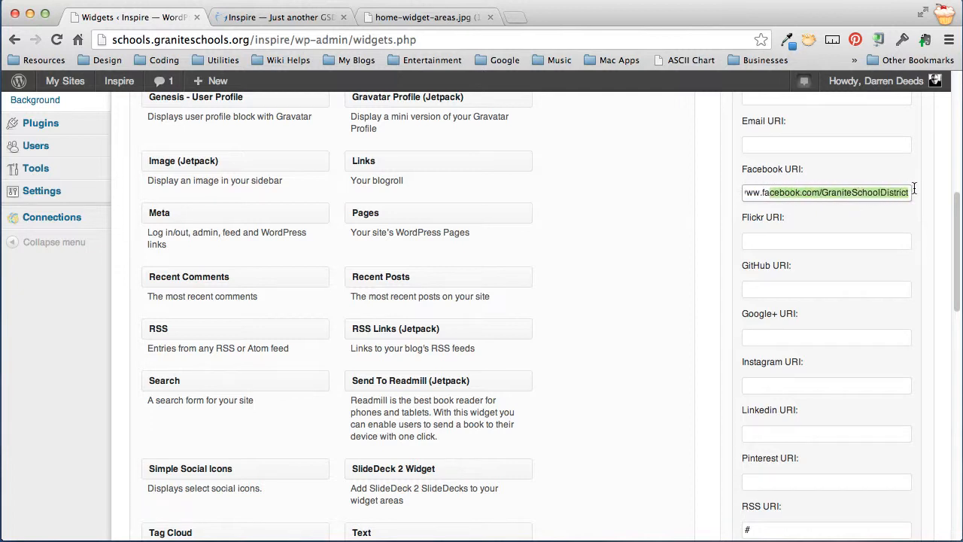
scroll(906, 265, down, 5)
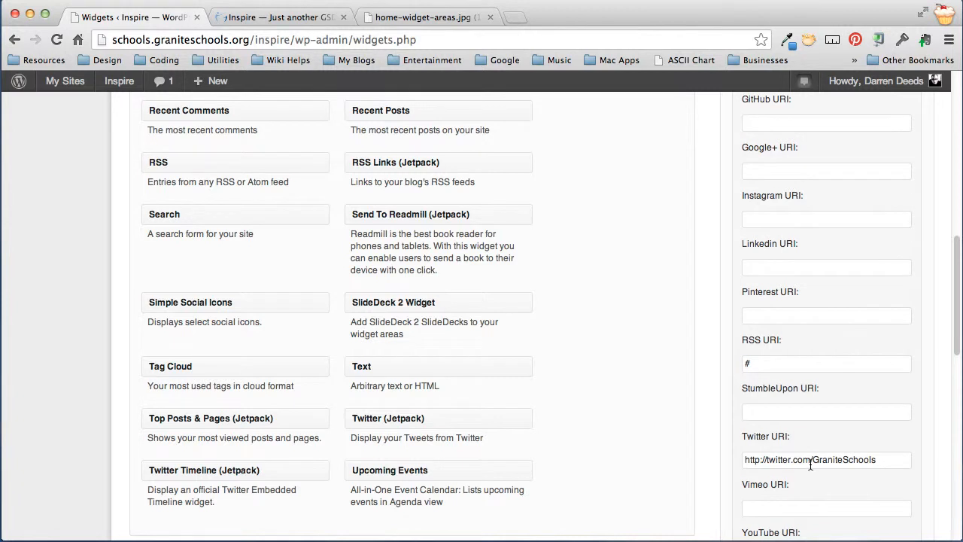
drag(882, 460, 806, 462)
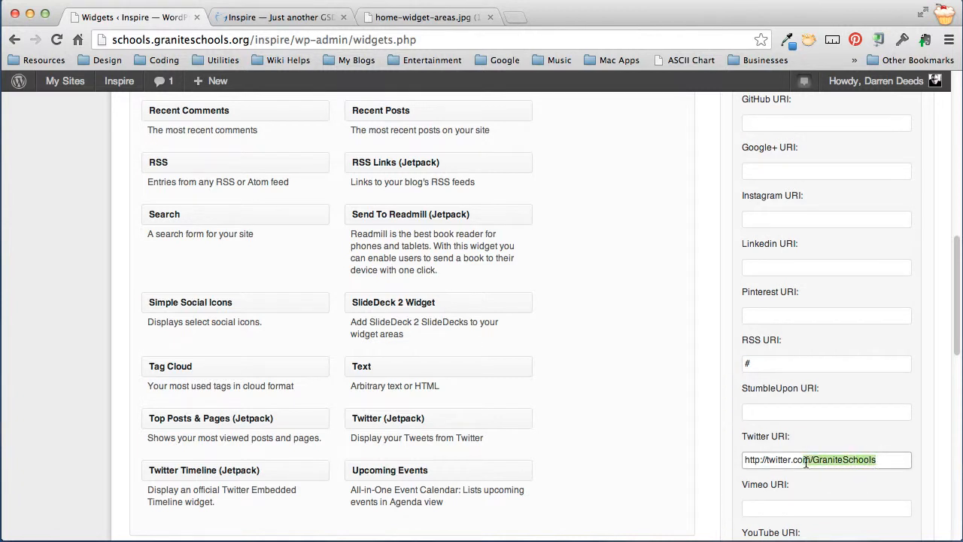
click(937, 450)
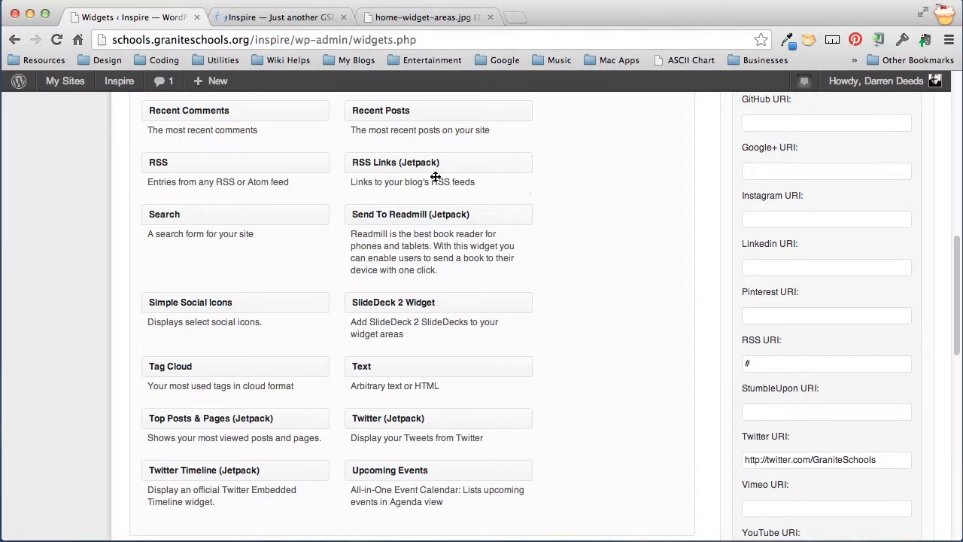
Step: Close the Simple Social Icons widget's settings without saving any changes
mouse_move(955, 321)
mouse_down()
mouse_move(954, 191)
mouse_move(938, 317)
mouse_up()
scroll(944, 440, up, 3)
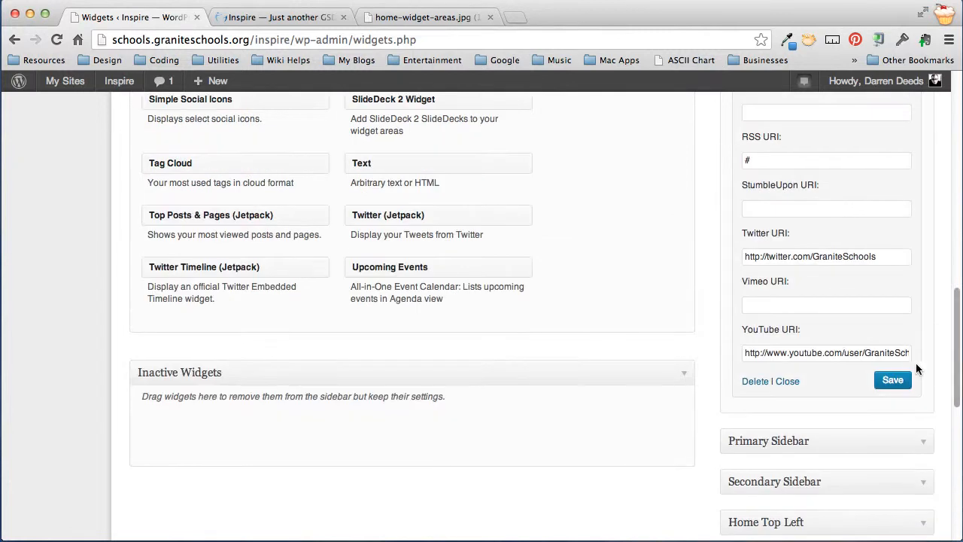
click(784, 382)
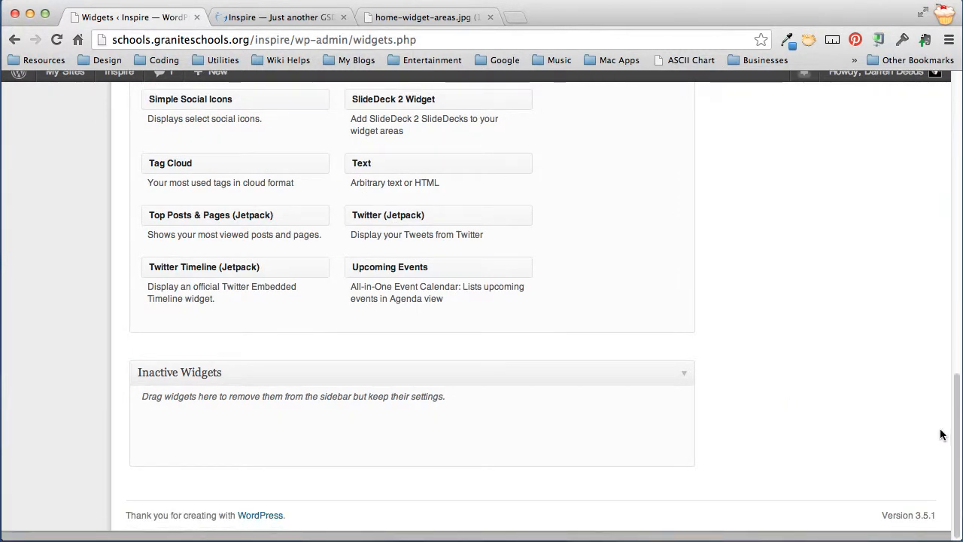
Step: Collapse the Header Right widget area and expand Home Top Left to read its slideshow placement note
scroll(940, 434, up, 15)
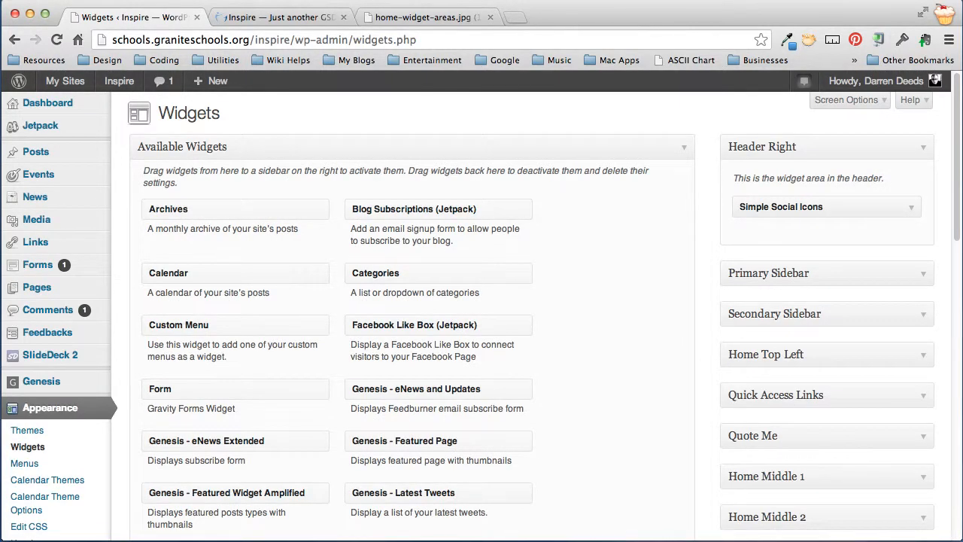
click(923, 148)
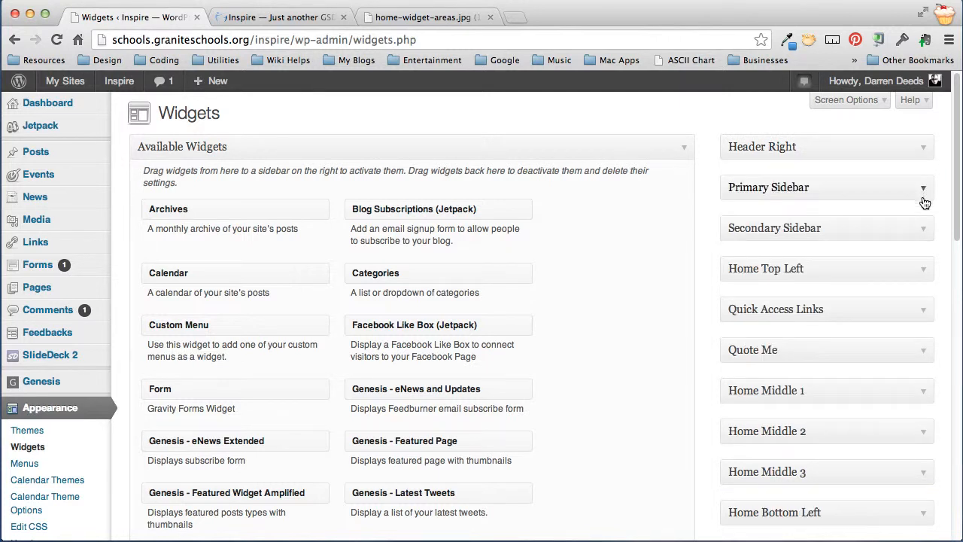
click(926, 272)
scroll(921, 267, down, 3)
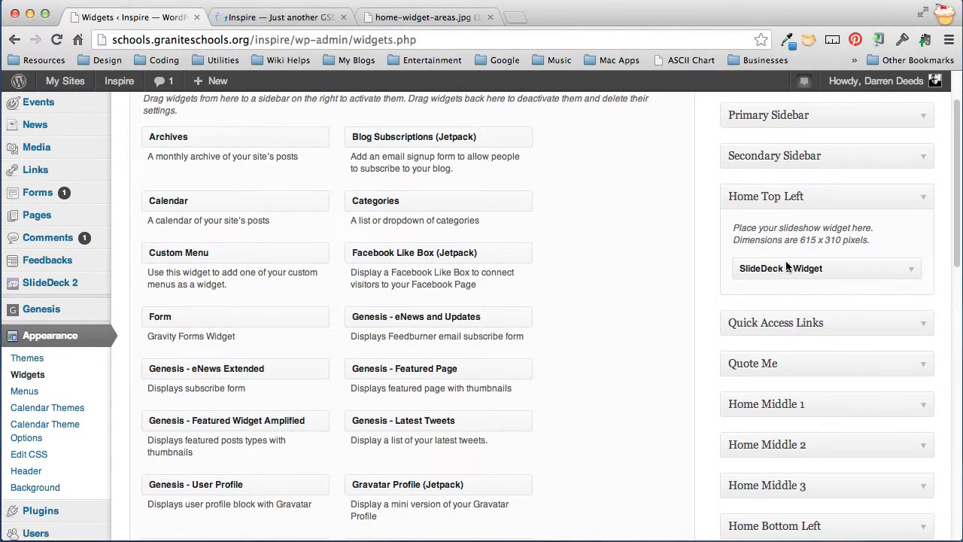
drag(733, 227, 869, 240)
click(880, 239)
Step: Inspect the SlideDeck 2 Widget's settings and available SlideDecks, leaving Front Page chosen, and collapse the Home Top Left area
click(912, 269)
scroll(904, 308, down, 2)
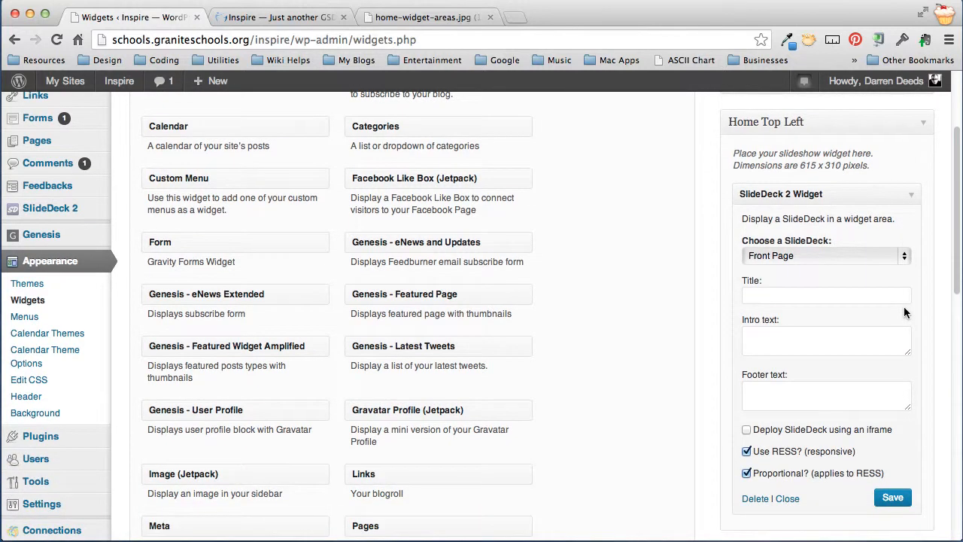
click(890, 256)
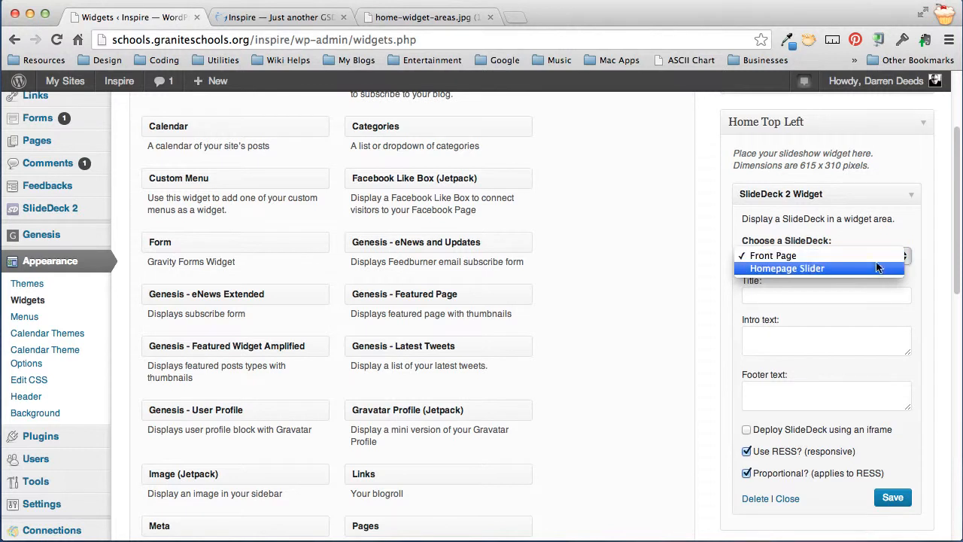
click(912, 197)
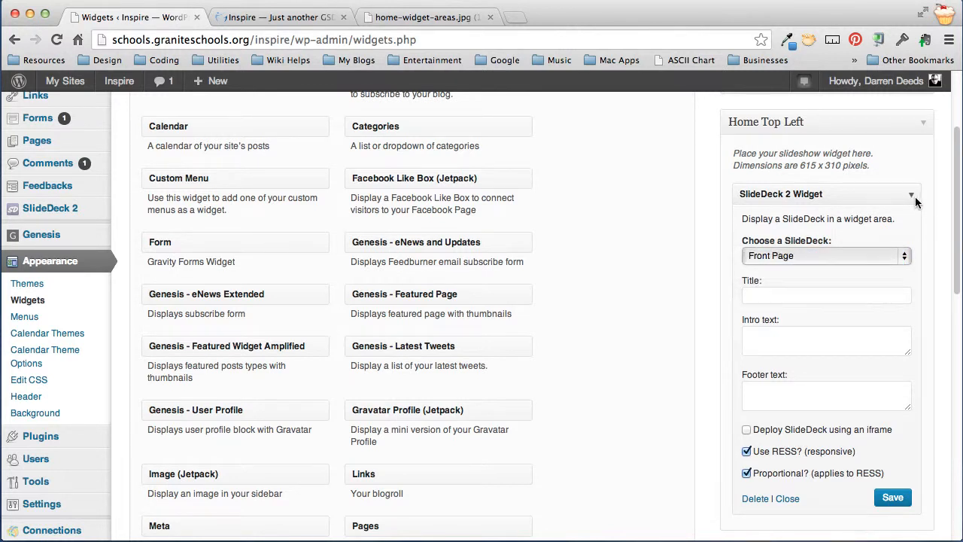
click(911, 194)
click(923, 132)
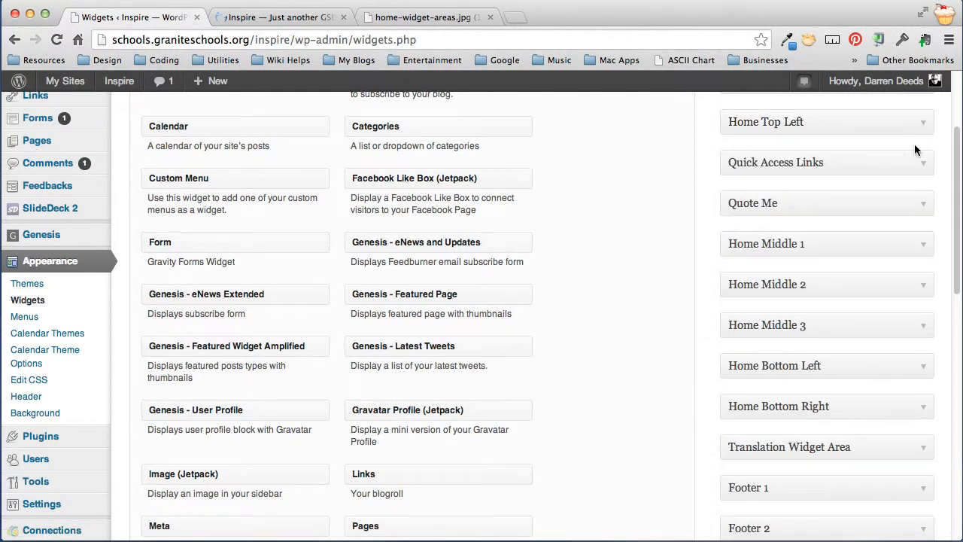
Step: Expand the Quick Access Links area and read its instructions, highlighting the [quickaccess] shortcode
click(924, 165)
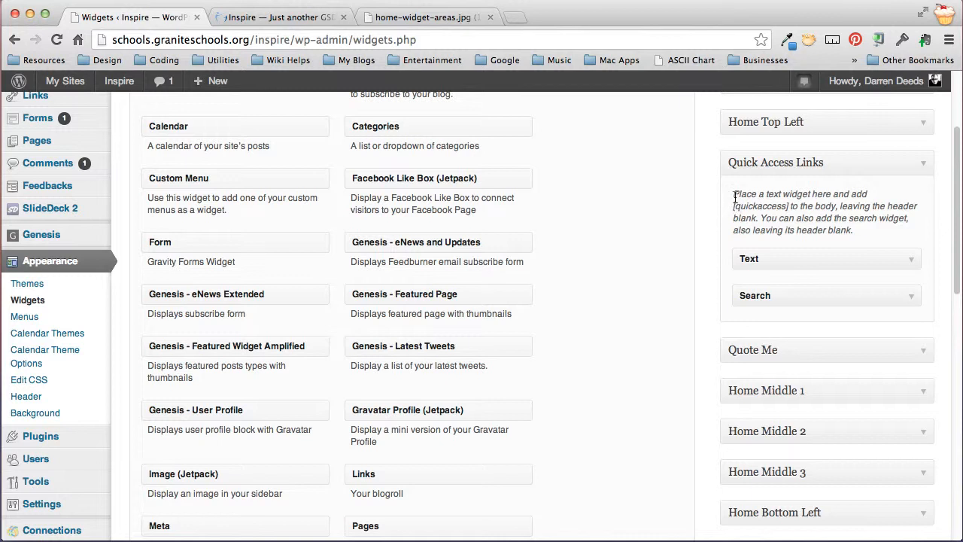
drag(735, 195, 853, 228)
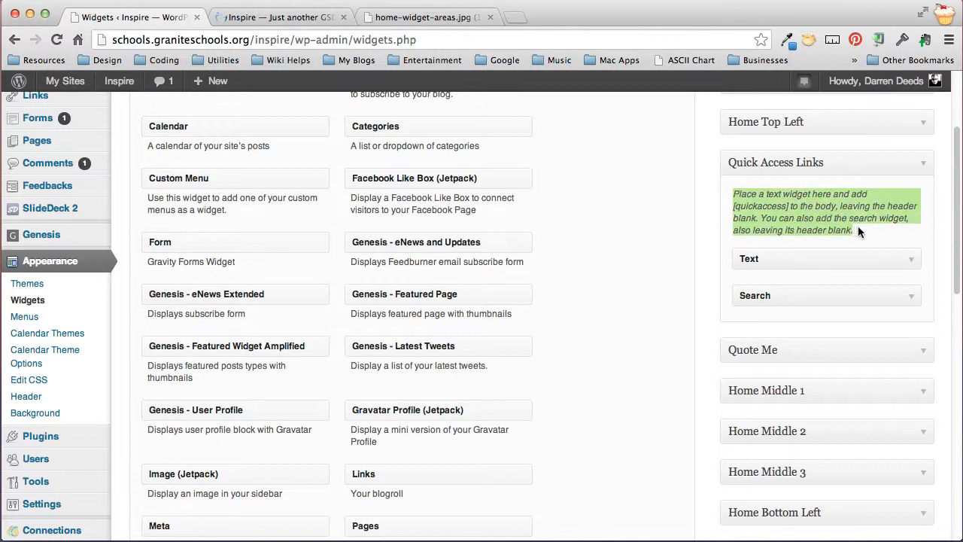
click(858, 228)
drag(733, 205, 787, 205)
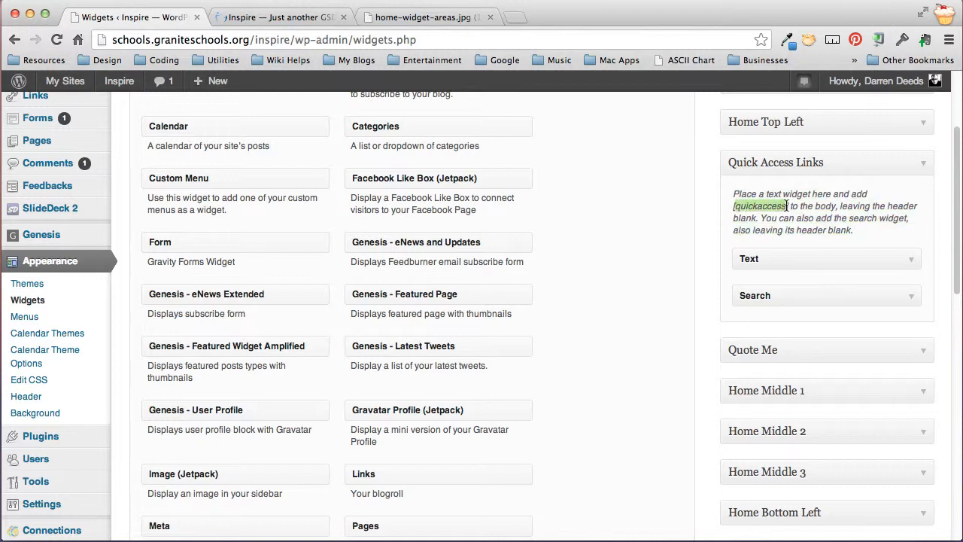
click(798, 203)
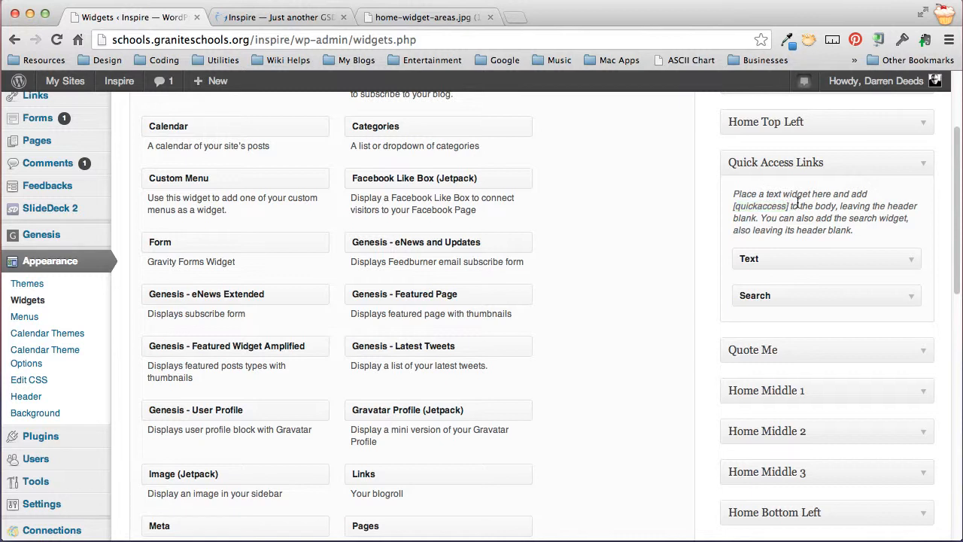
Step: Inspect the title and body of the Text widget in Quick Access Links, and collapse the widget area
click(912, 262)
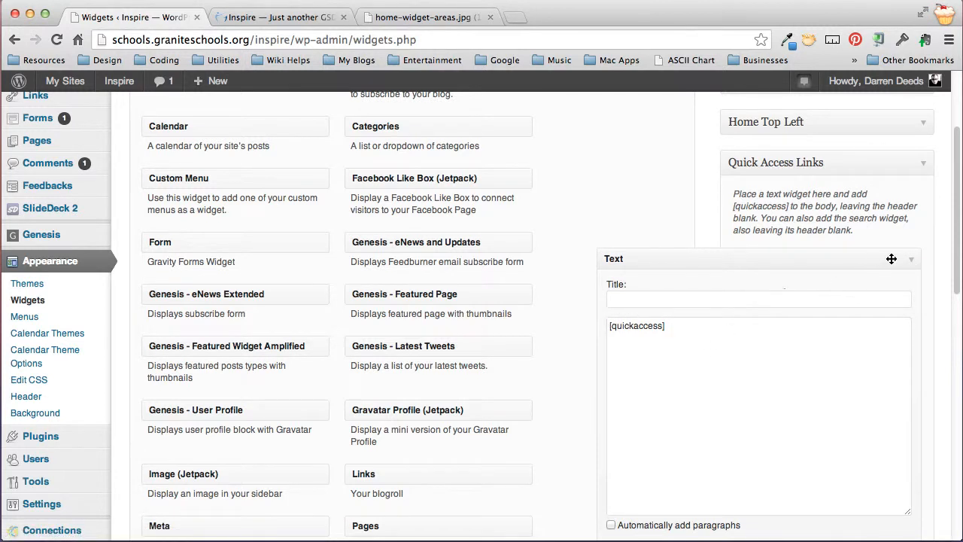
click(912, 262)
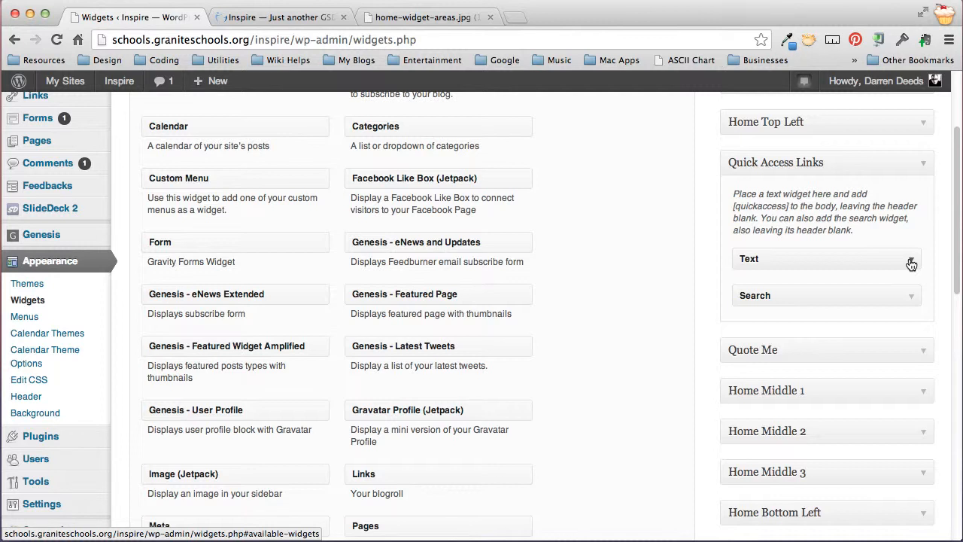
click(800, 162)
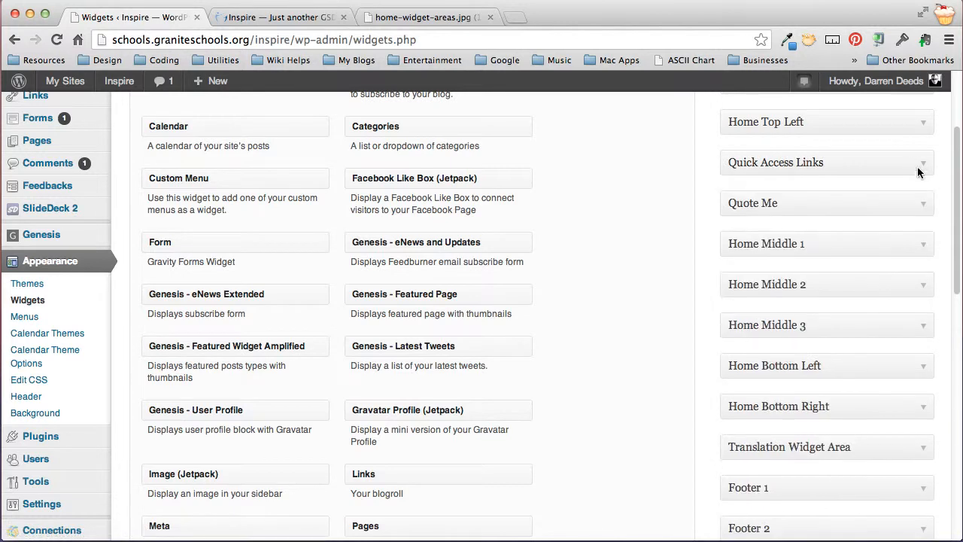
Step: Add a Search widget to the Footer 3 area below the Blog Subscriptions widget
scroll(928, 249, down, 5)
scroll(929, 252, down, 6)
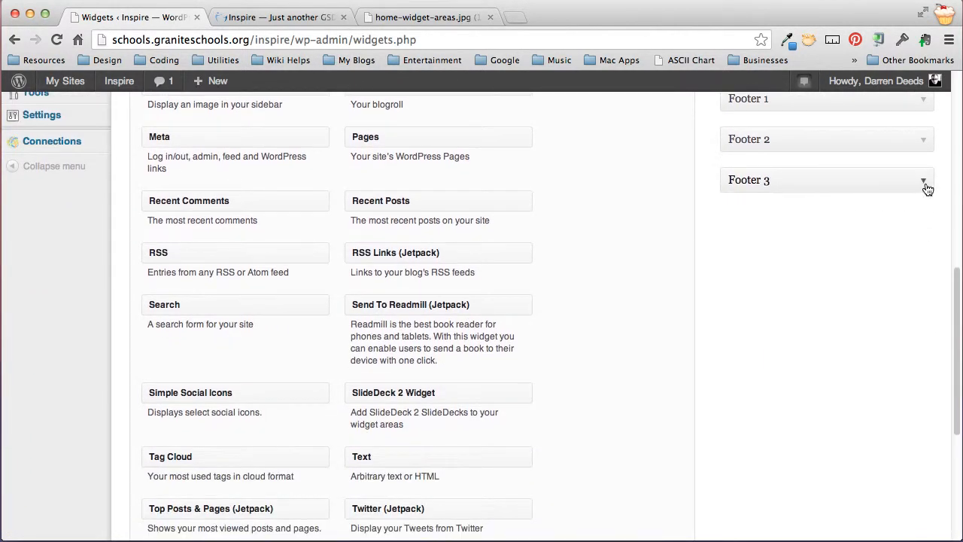
click(925, 185)
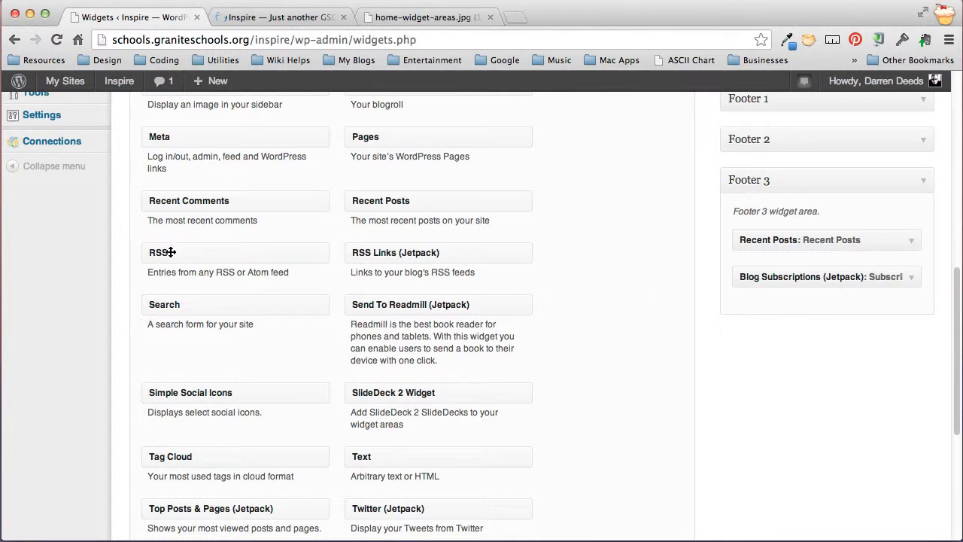
drag(170, 250, 193, 273)
drag(192, 308, 788, 322)
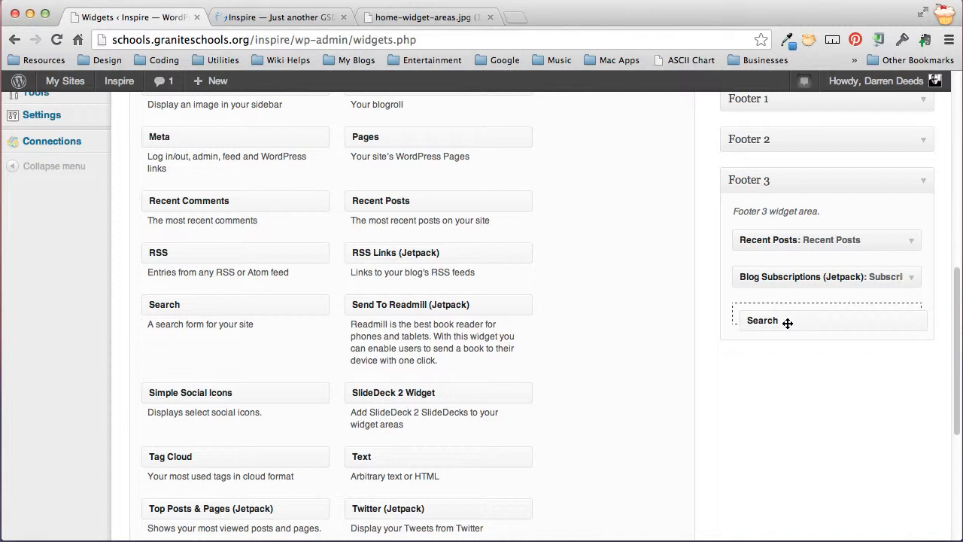
mouse_move(788, 322)
mouse_down()
mouse_move(790, 239)
mouse_move(792, 319)
mouse_up()
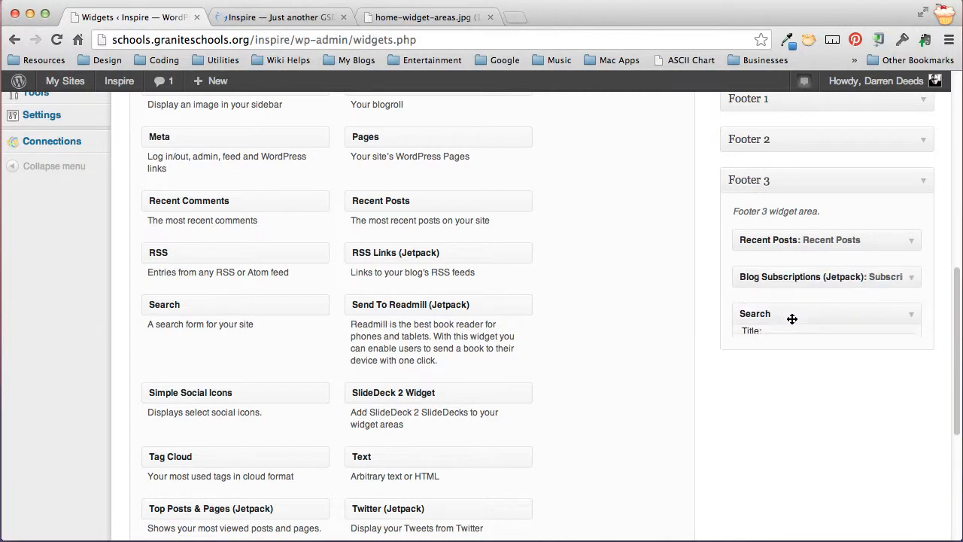
Step: Set the new Search widget's title to "Search Title" and save the widget
click(772, 354)
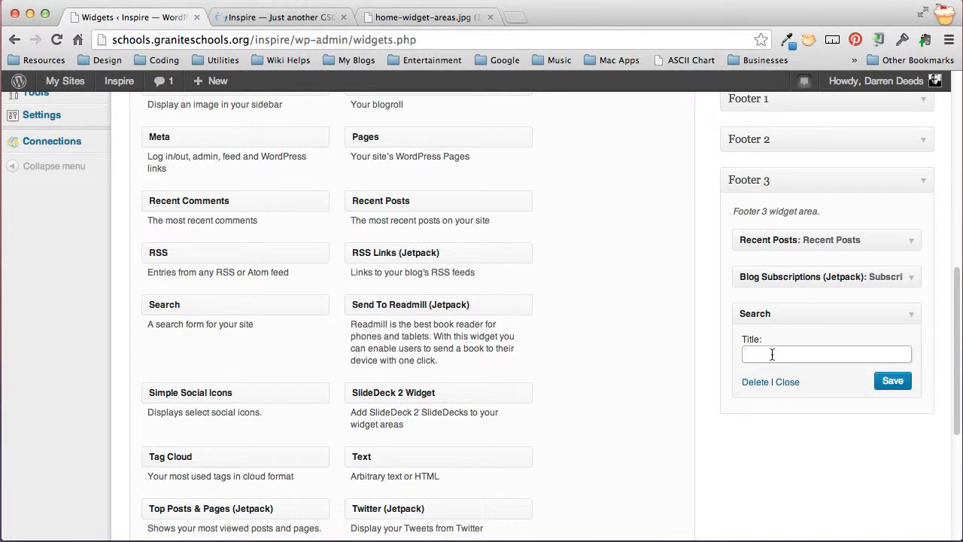
text(Search Title)
click(892, 381)
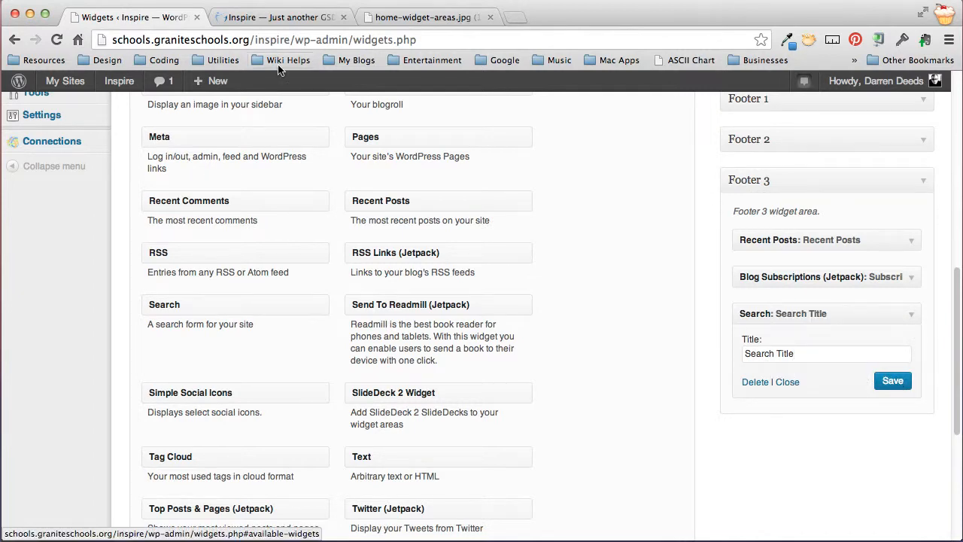
Step: Reload the live Inspire home page and find the new search widget in its footer
click(254, 17)
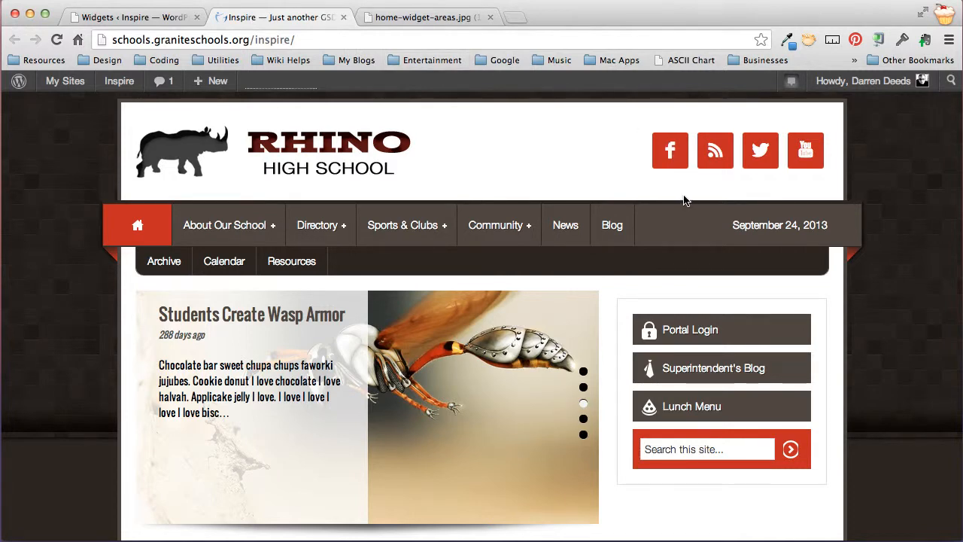
key(super+r)
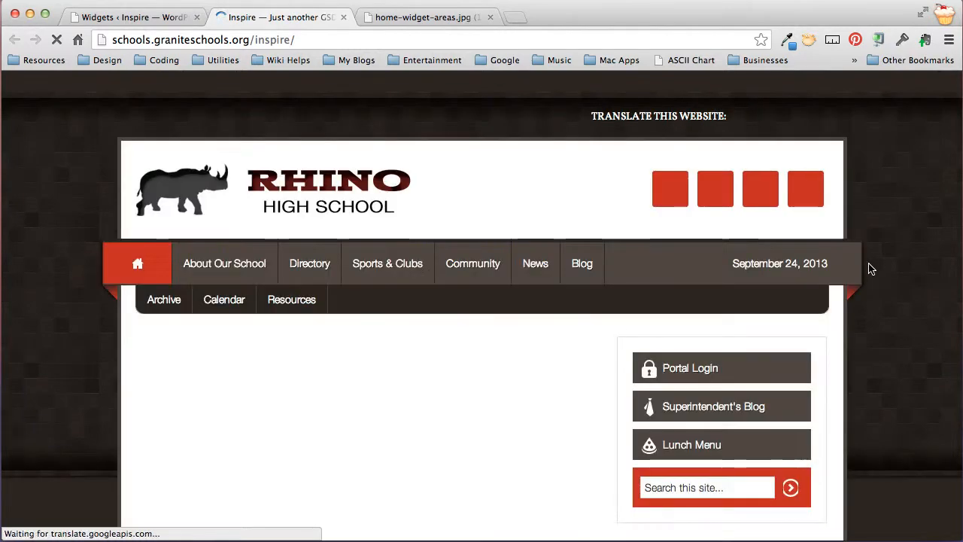
scroll(892, 271, down, 5)
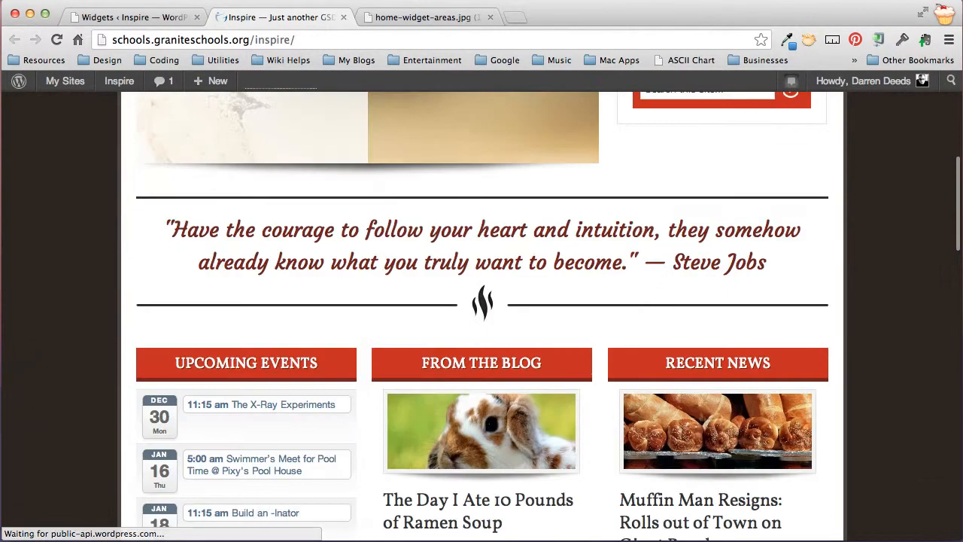
scroll(891, 271, down, 10)
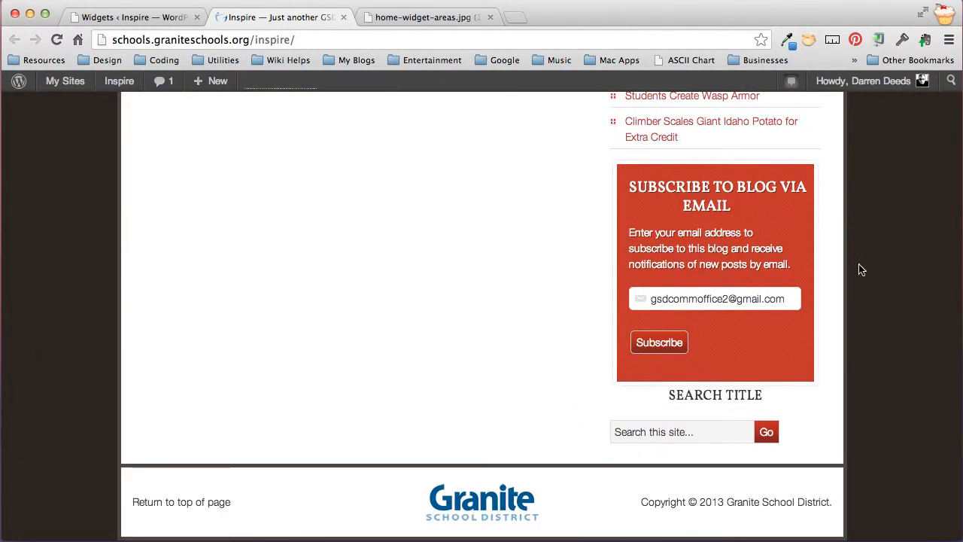
scroll(865, 279, down, 2)
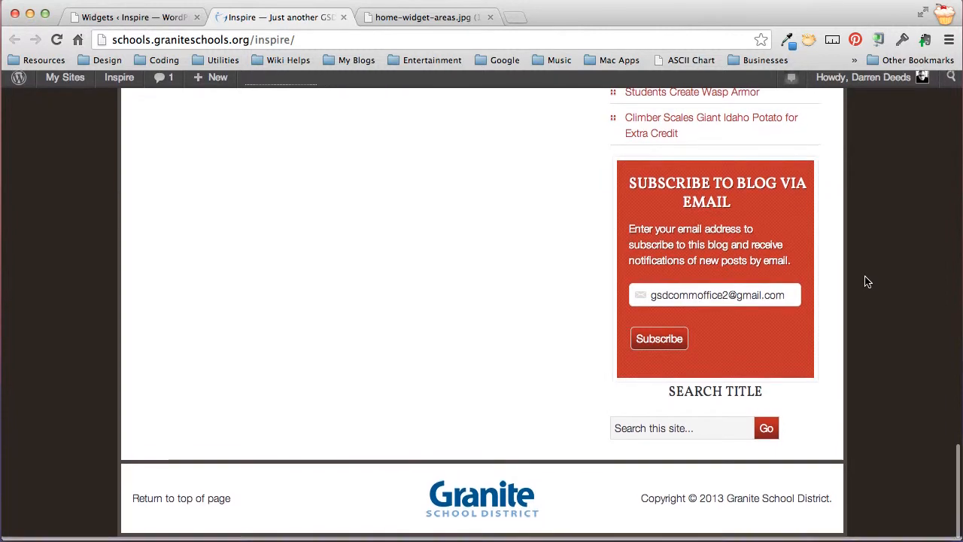
Step: Examine the footer columns on the live page and check the search widget's title and search field
scroll(865, 281, up, 4)
scroll(865, 280, up, 2)
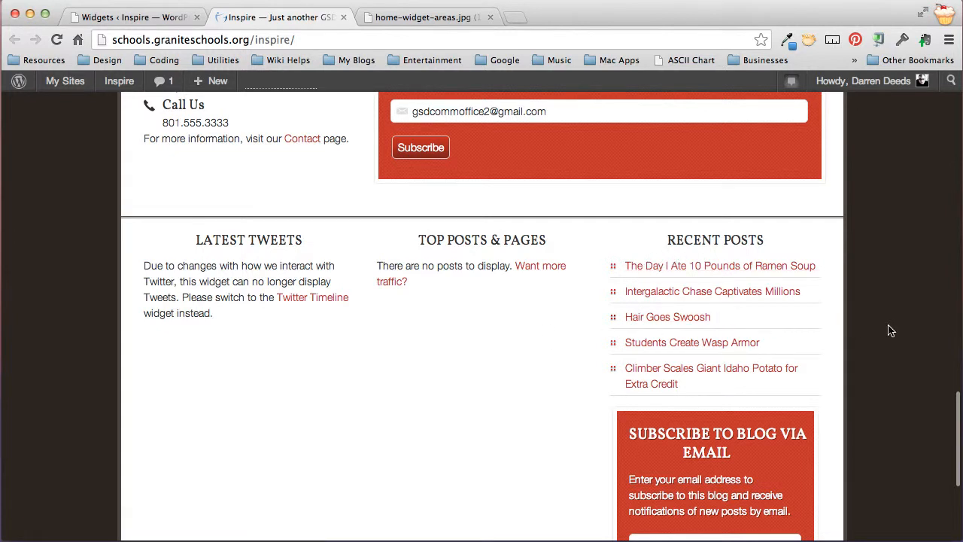
scroll(891, 331, down, 3)
scroll(886, 330, down, 3)
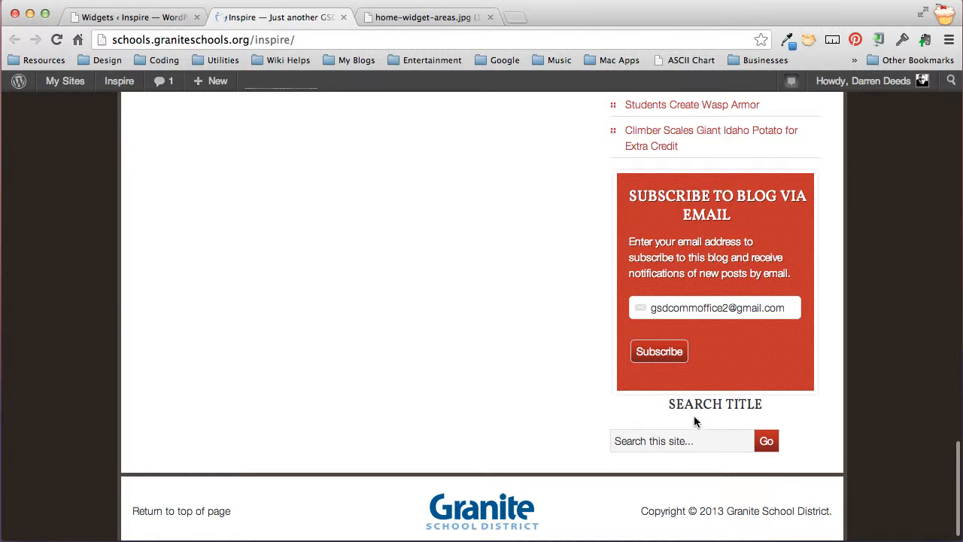
drag(668, 406, 763, 405)
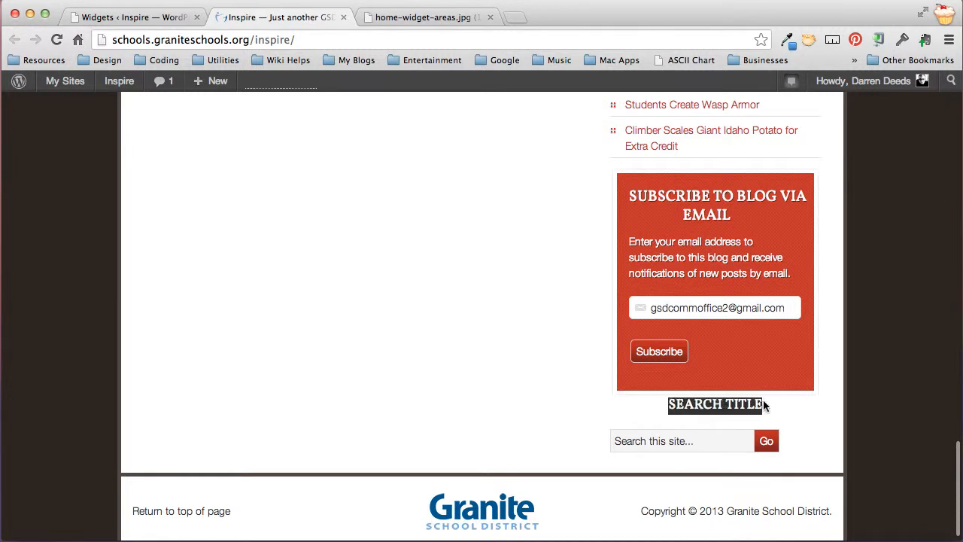
click(674, 441)
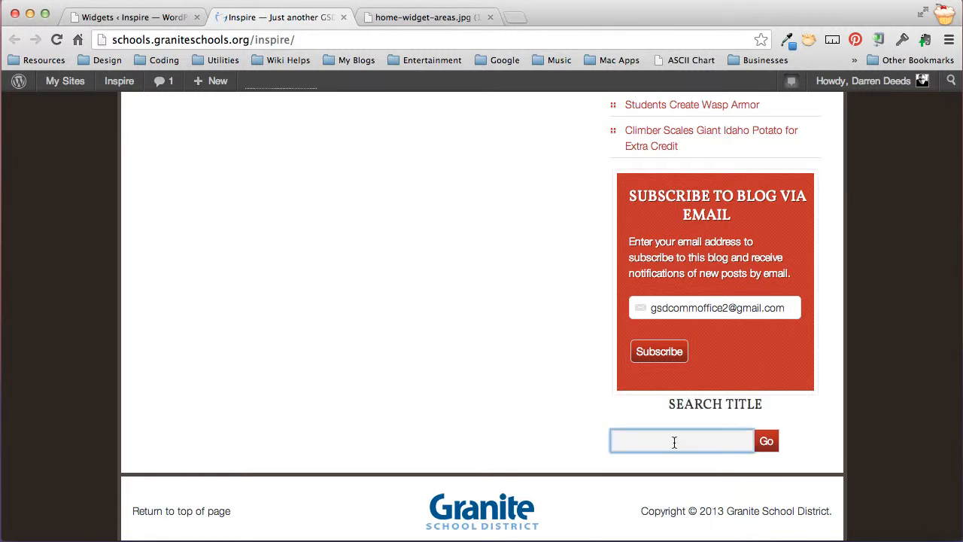
Step: Collapse the Search widget's settings in Footer 3 and review the order of that area's widgets on the live home page
click(124, 15)
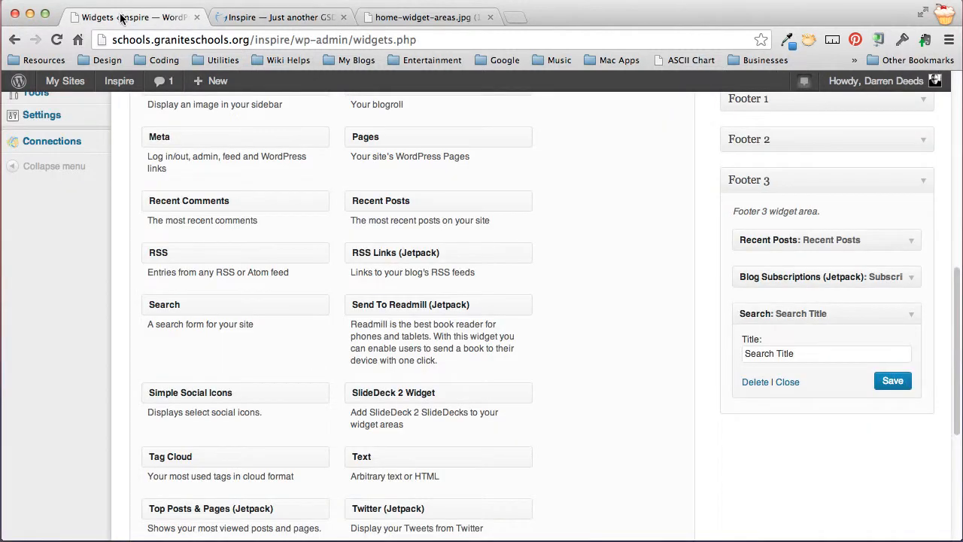
click(911, 314)
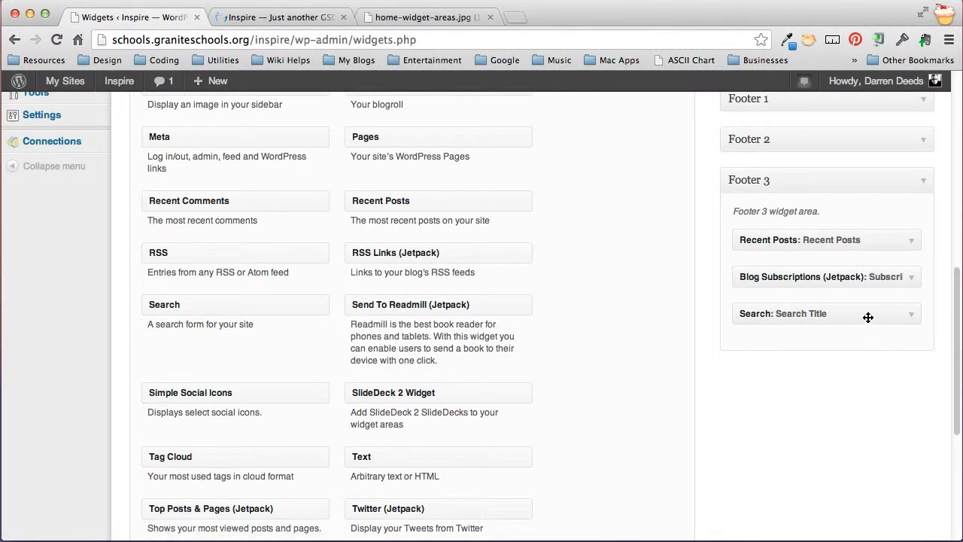
click(292, 23)
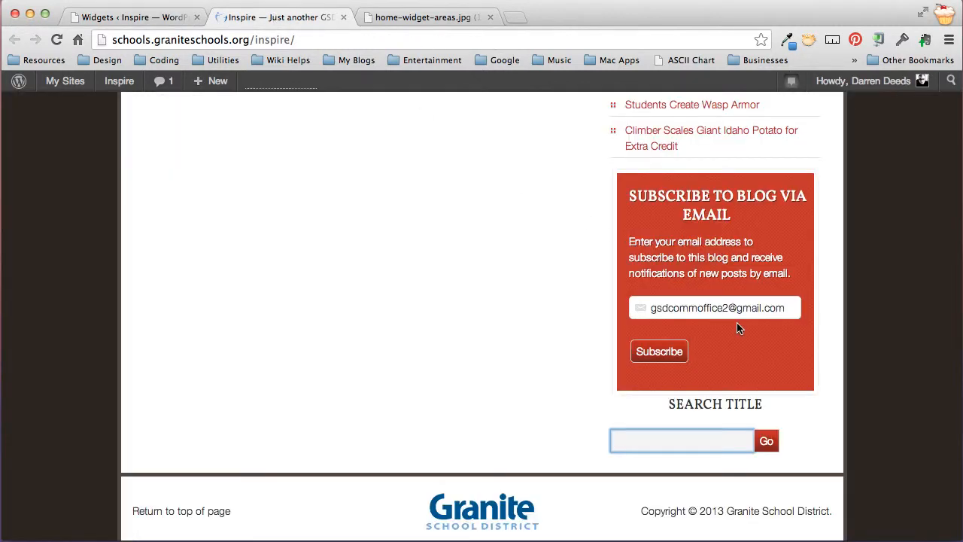
scroll(738, 328, up, 5)
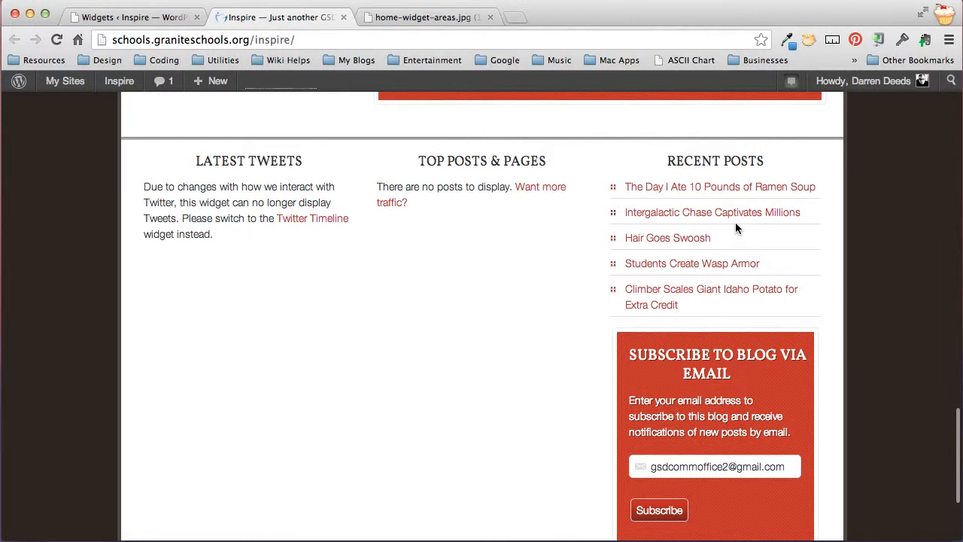
scroll(736, 222, down, 3)
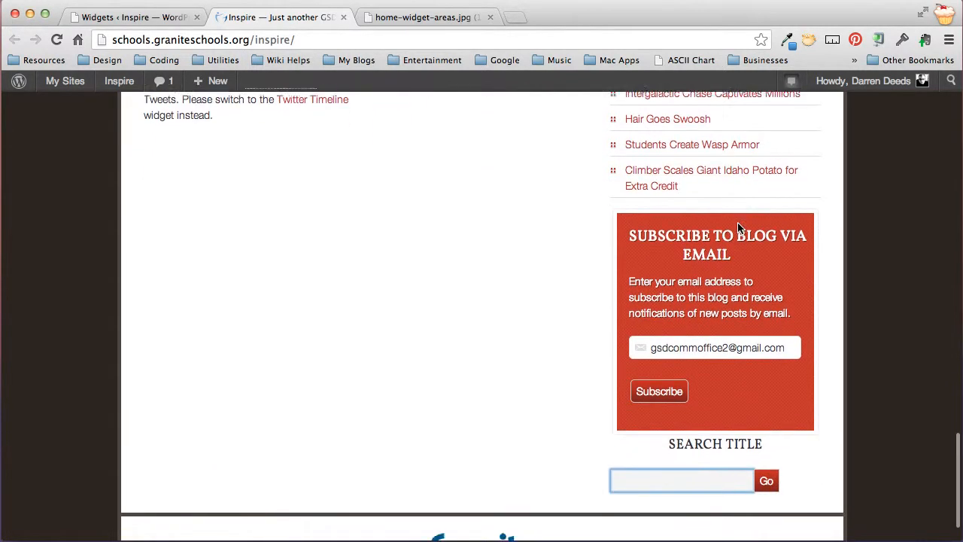
scroll(738, 225, down, 2)
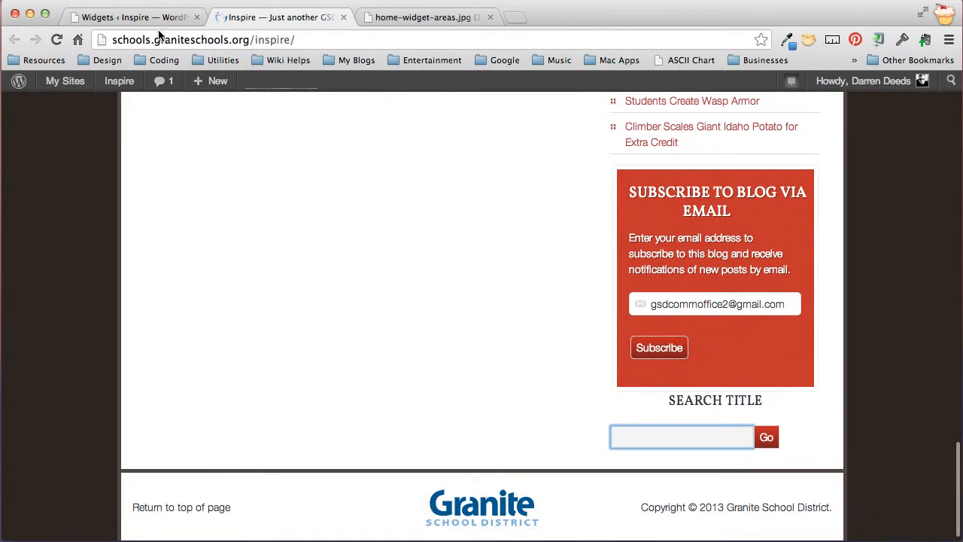
Step: Delete the Search widget from Footer 3 on the Widgets page by returning it to the available widgets
click(136, 17)
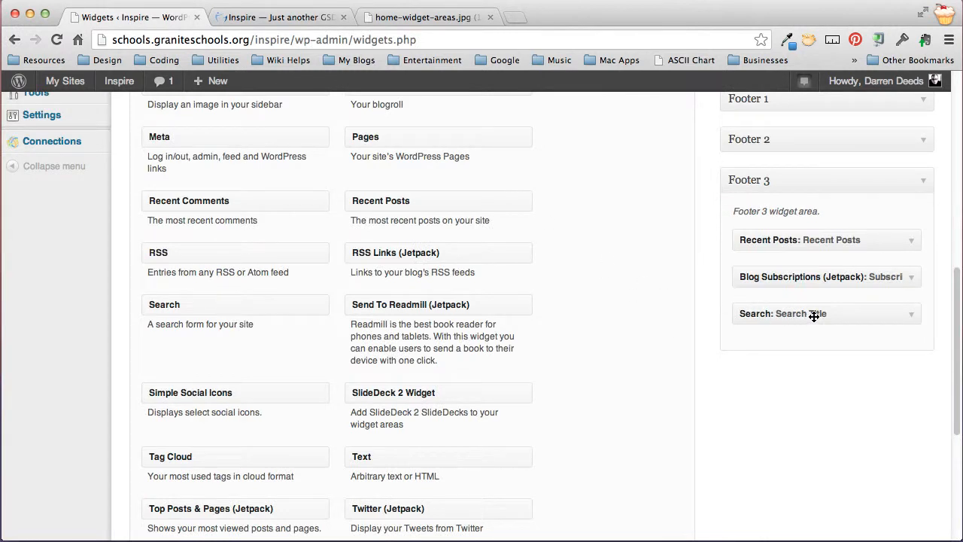
drag(814, 316, 441, 340)
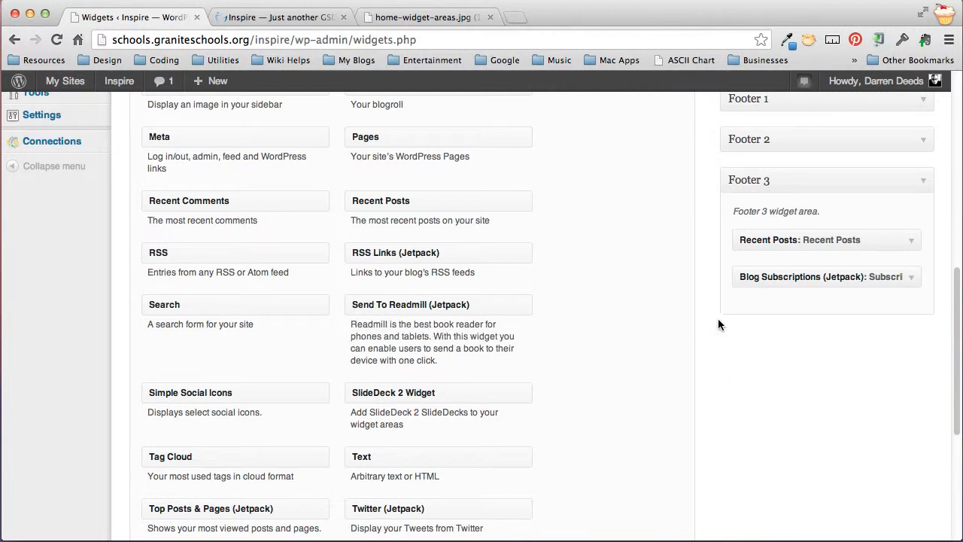
Step: Move the Blog Subscriptions (Jetpack) widget from Footer 3 to the Inactive Widgets area
scroll(752, 326, down, 5)
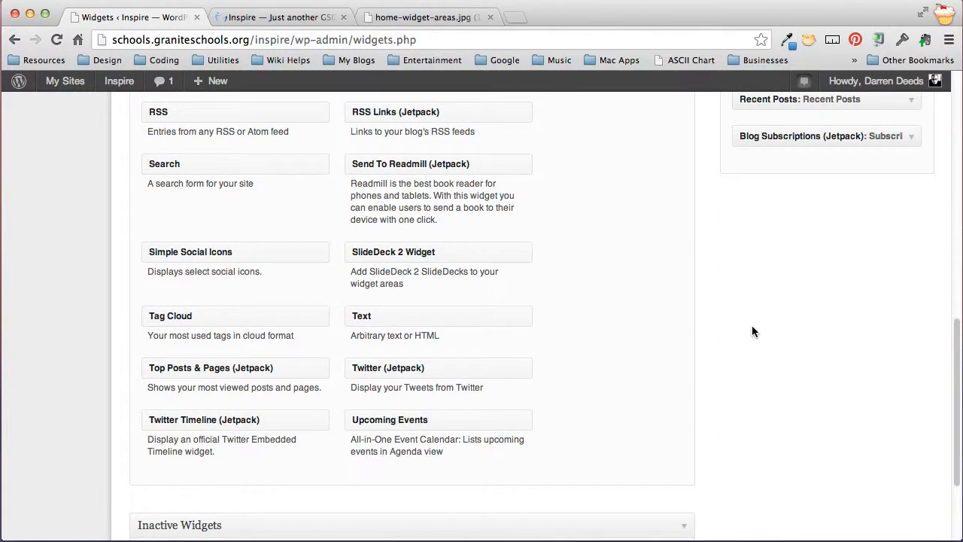
scroll(752, 326, down, 2)
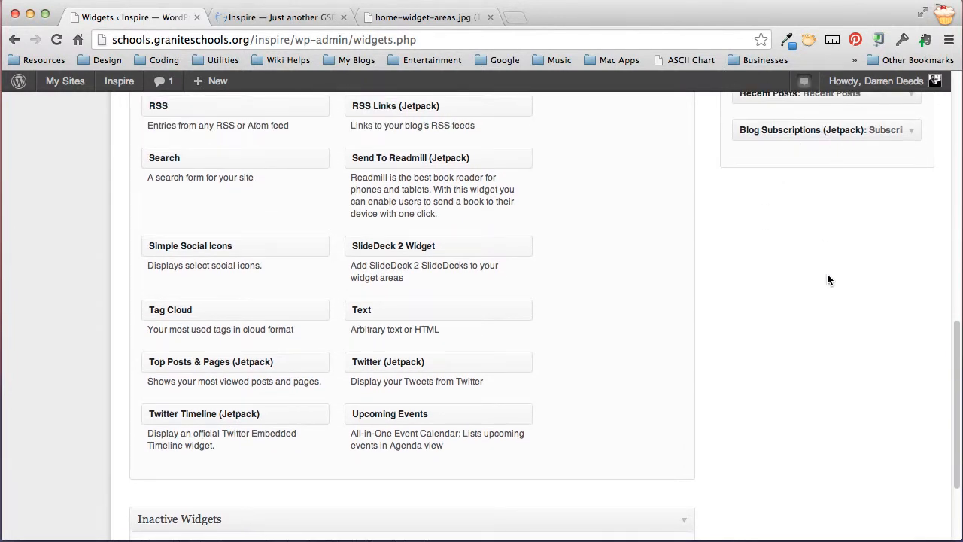
scroll(826, 279, down, 3)
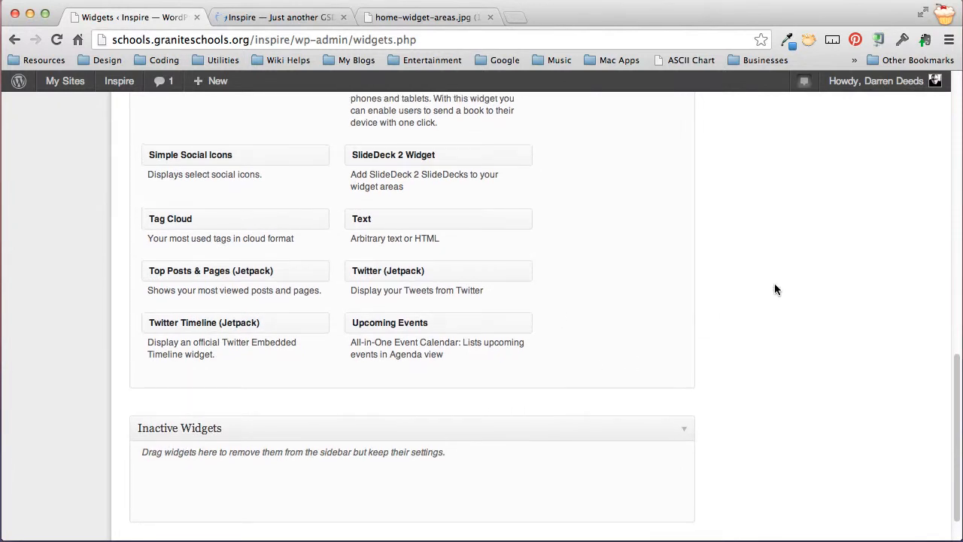
scroll(774, 286, up, 3)
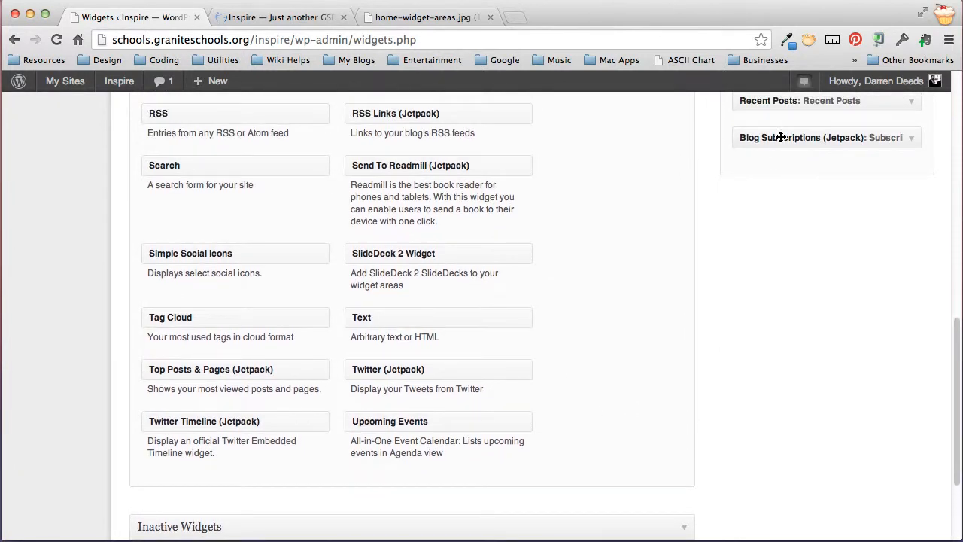
drag(781, 137, 684, 258)
scroll(683, 258, down, 4)
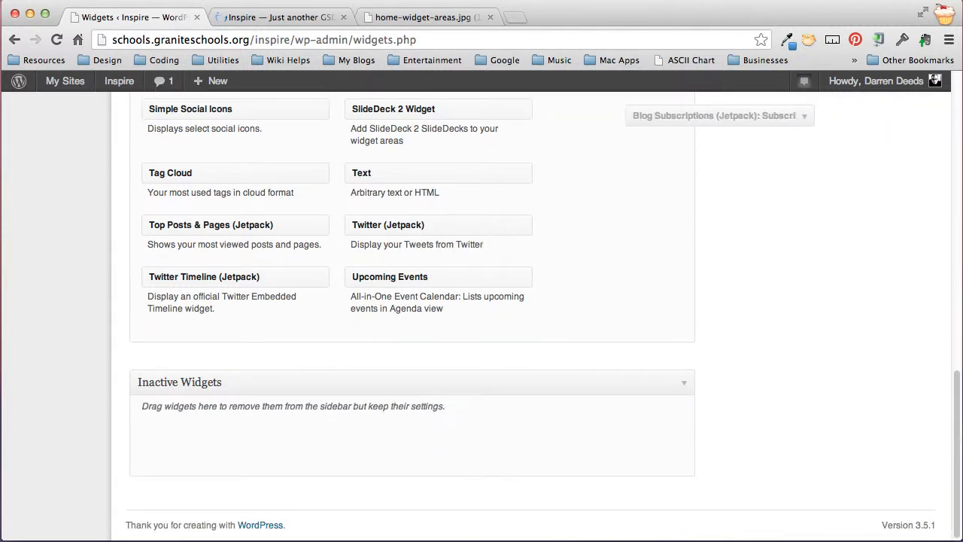
drag(684, 116, 230, 435)
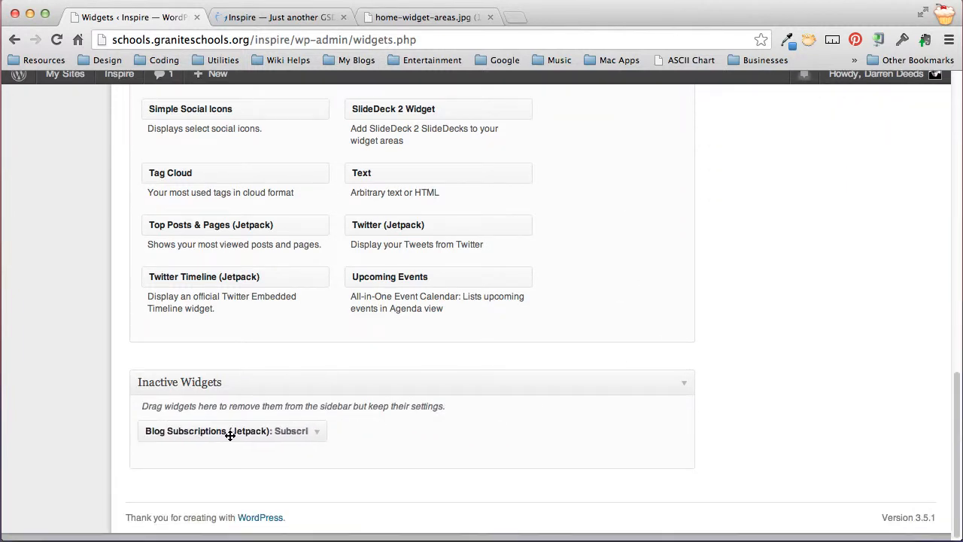
Step: Check the settings kept by the inactive Blog Subscriptions widget and collapse it again
click(316, 435)
scroll(423, 434, down, 3)
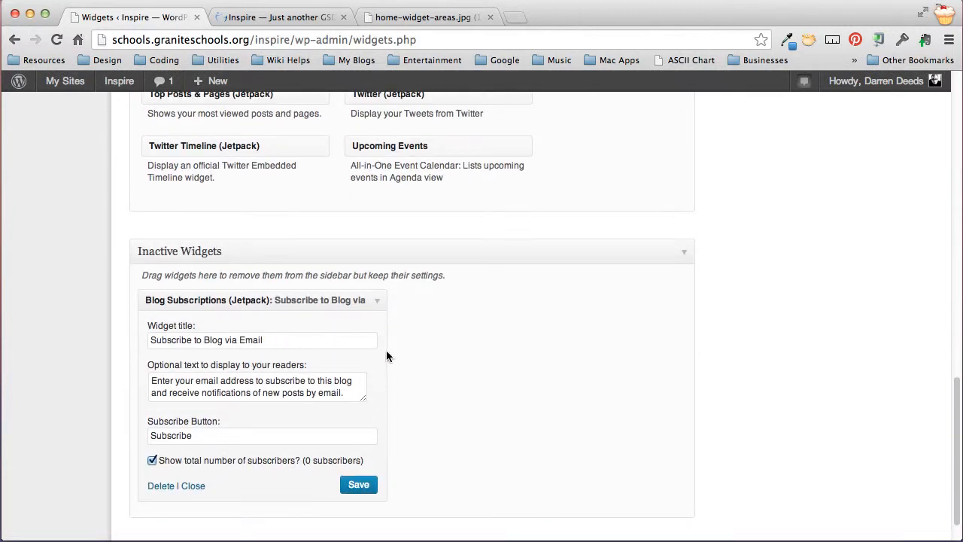
click(378, 300)
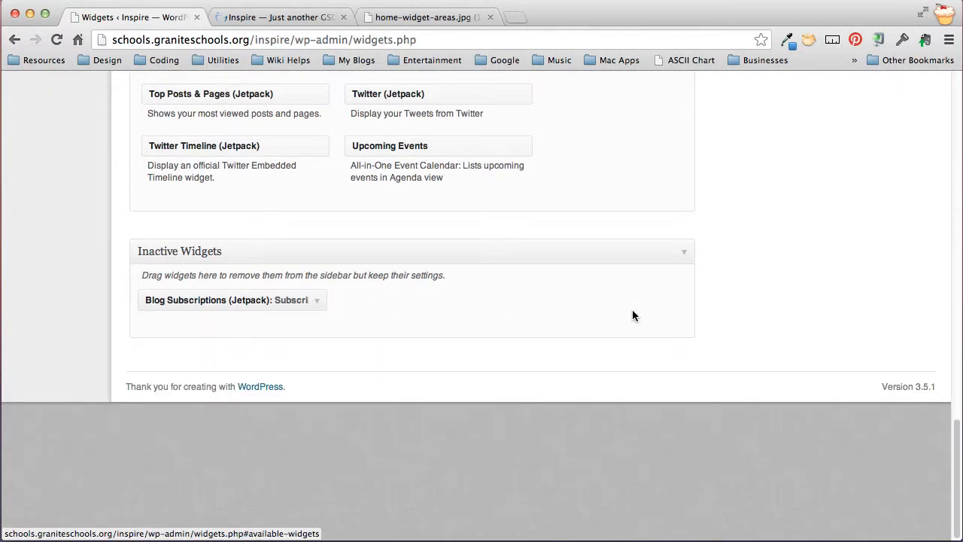
Step: Put the inactive Blog Subscriptions widget back into Footer 3, and delete it by returning it to the available widgets
scroll(865, 320, up, 4)
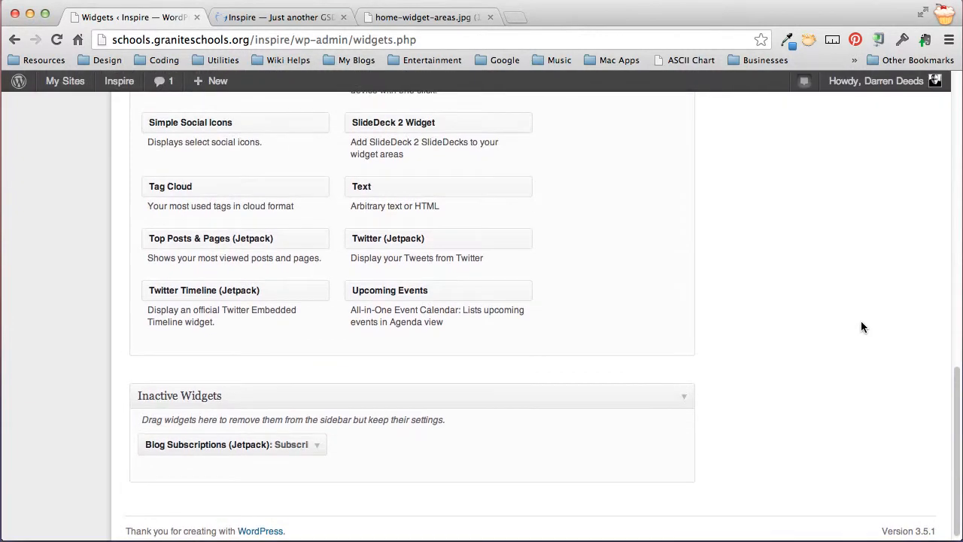
scroll(841, 318, up, 2)
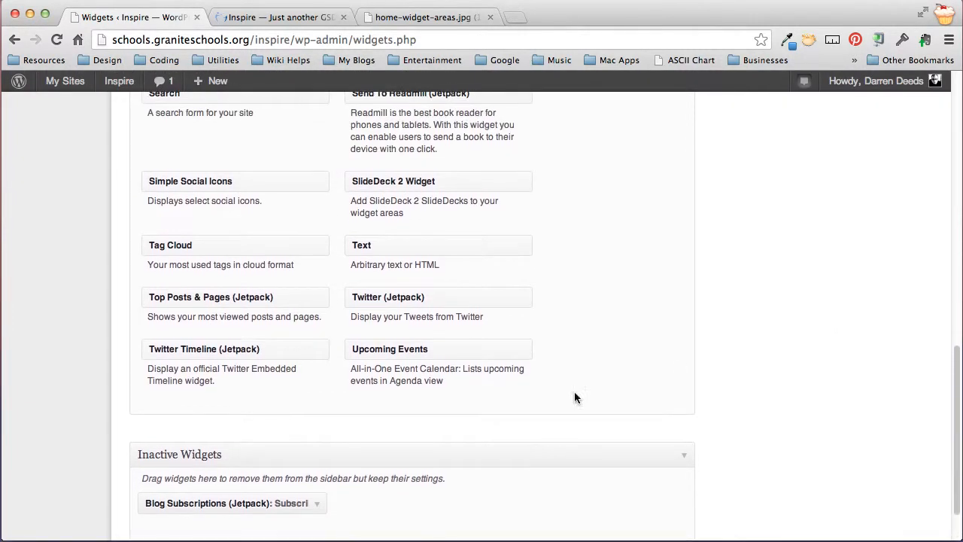
drag(215, 503, 803, 183)
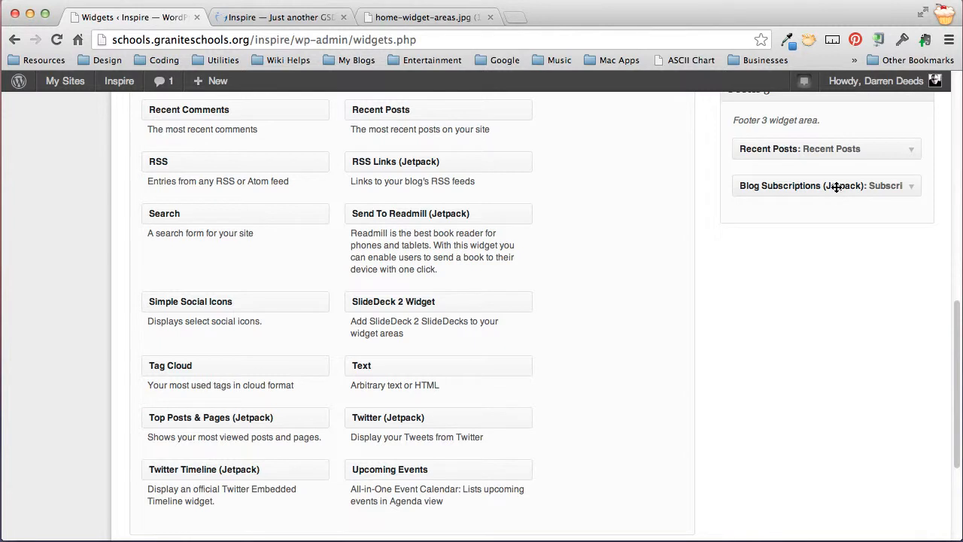
drag(837, 187, 545, 205)
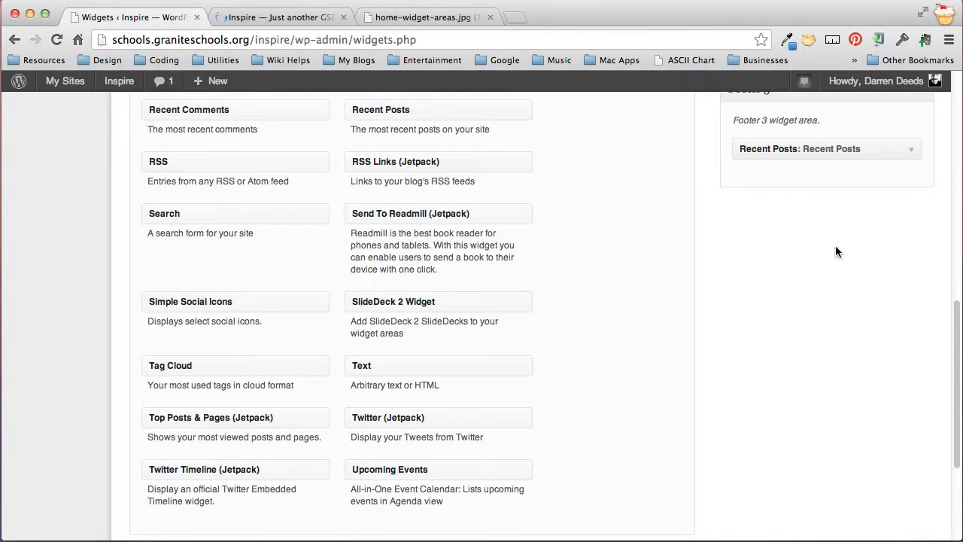
Step: Expand the Footer 1 and Footer 2 widget areas and compare all three footer areas with the live home page's footer
scroll(848, 278, up, 5)
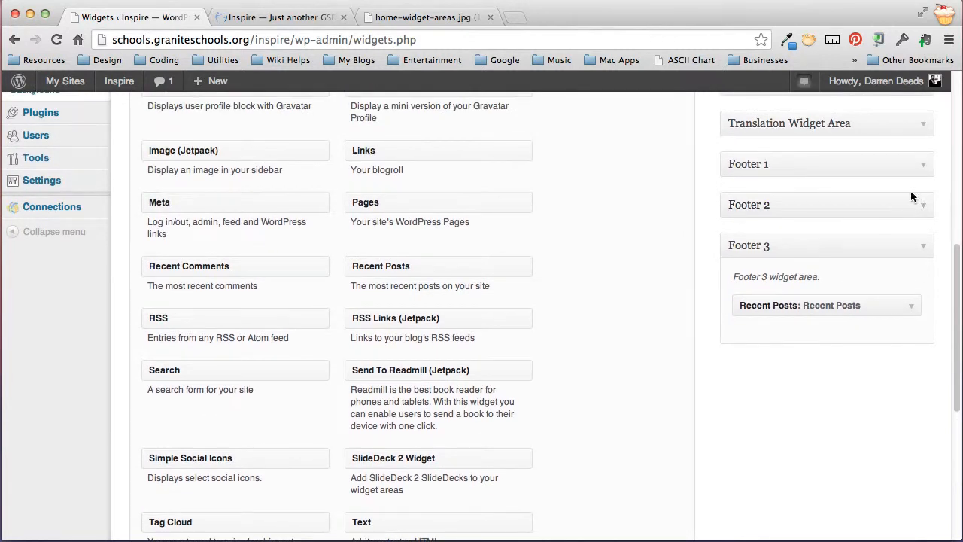
click(926, 169)
click(924, 293)
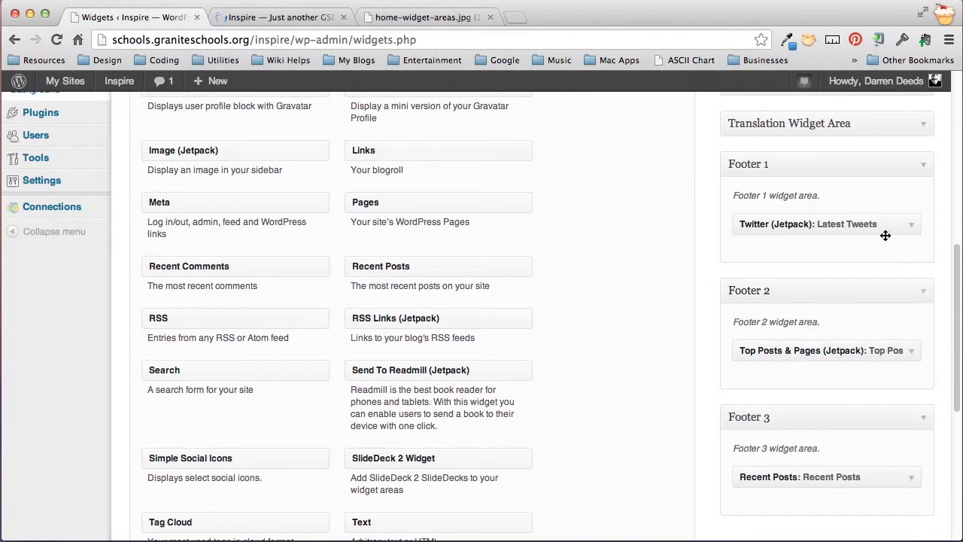
click(290, 20)
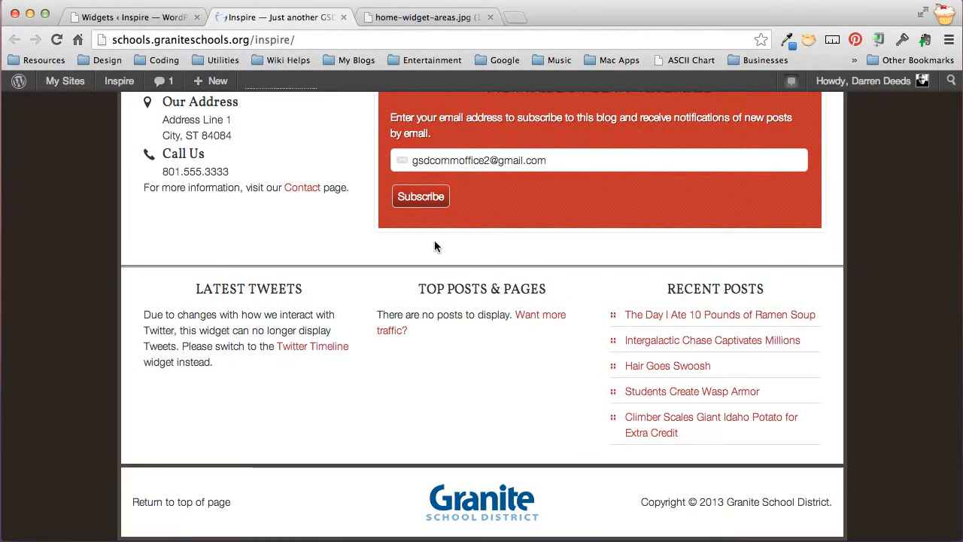
Step: Review the live home page from its top and open the blog post "The Day I Ate 10 Pounds of Ramen Soup"
drag(957, 457, 949, 100)
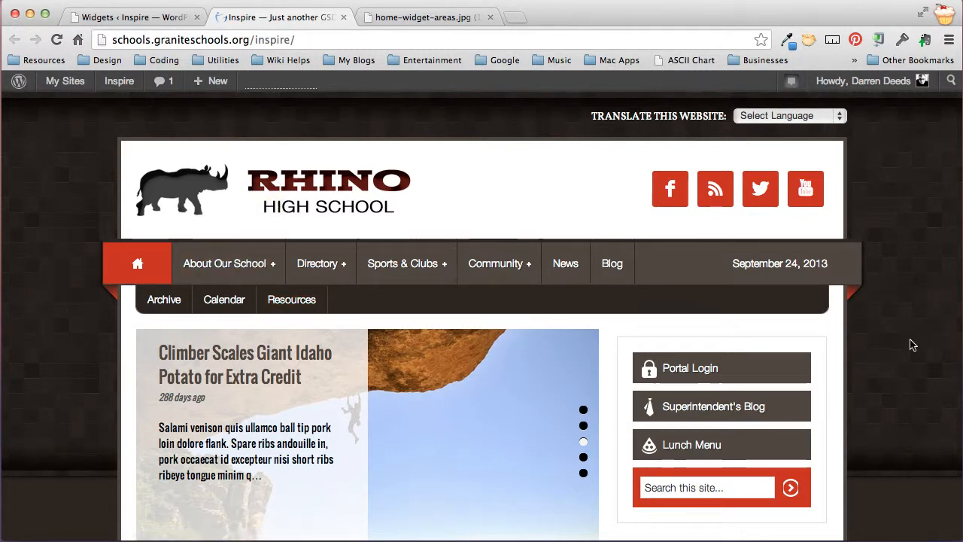
scroll(915, 340, down, 5)
scroll(913, 338, down, 3)
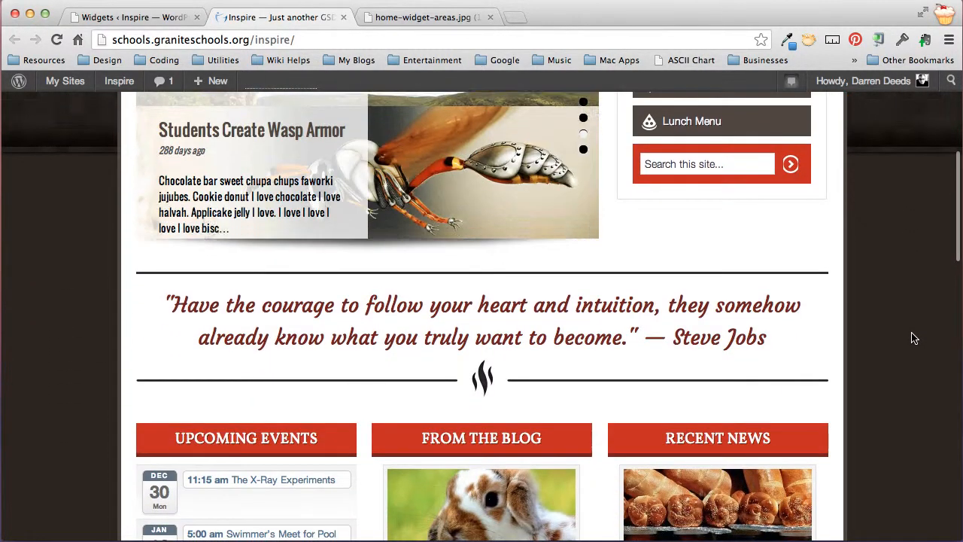
scroll(912, 339, down, 4)
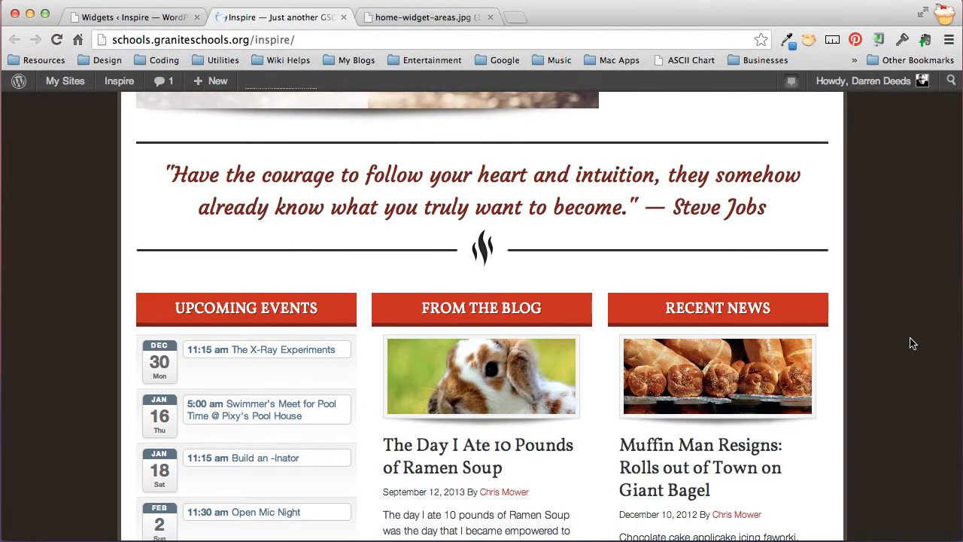
scroll(910, 347, down, 3)
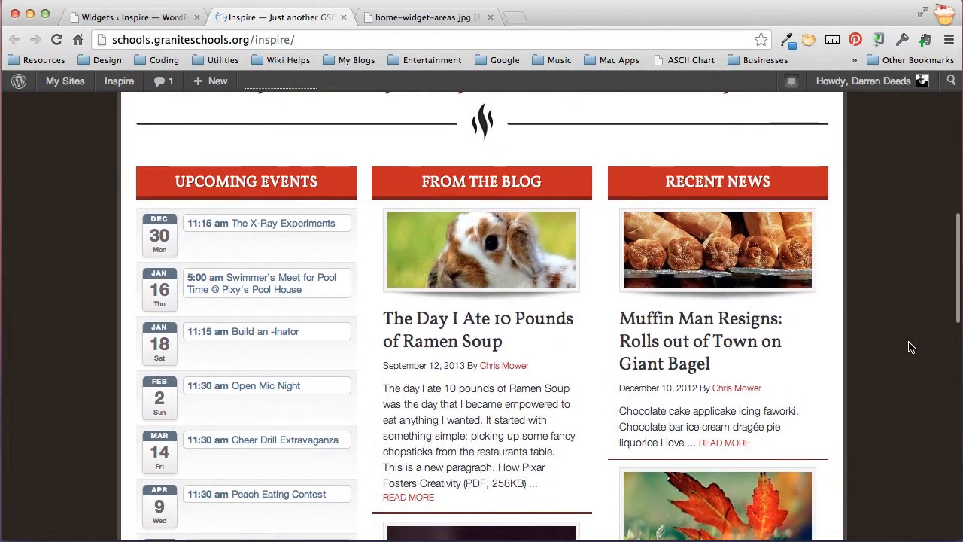
click(442, 331)
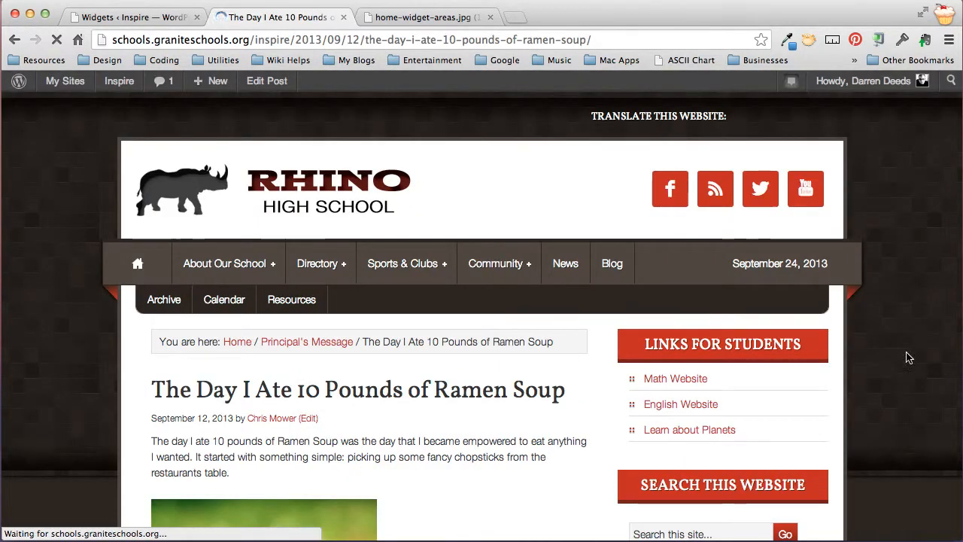
Step: Examine the post page's content and the widgets in its sidebar
scroll(903, 356, down, 3)
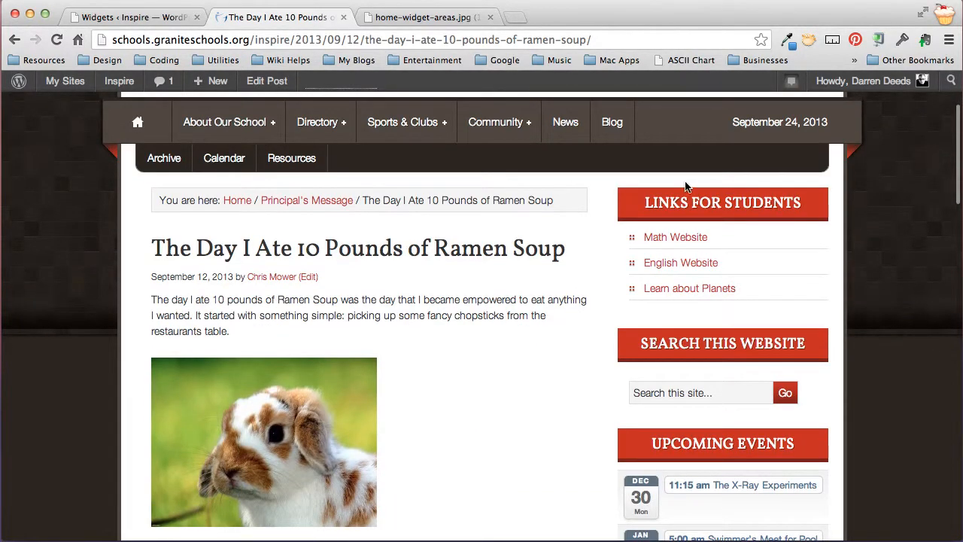
scroll(596, 465, down, 5)
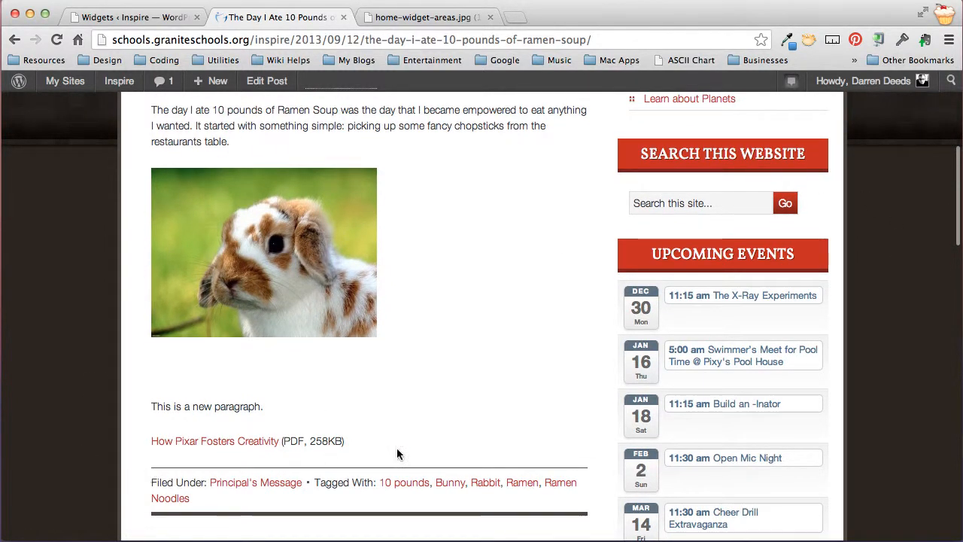
scroll(916, 354, up, 1)
scroll(916, 354, up, 5)
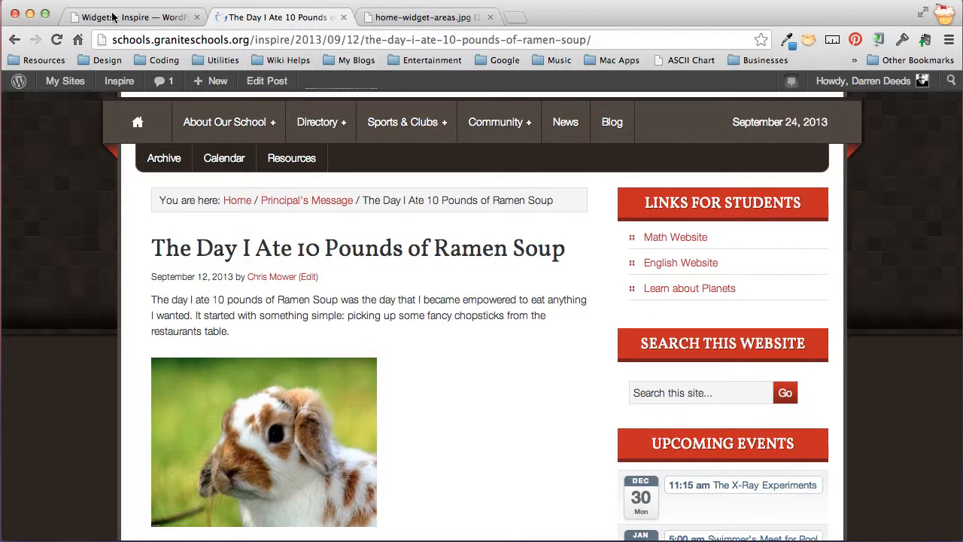
Step: Return to the Widgets page and expand the Primary Sidebar area to list its widgets
click(174, 15)
scroll(661, 257, up, 10)
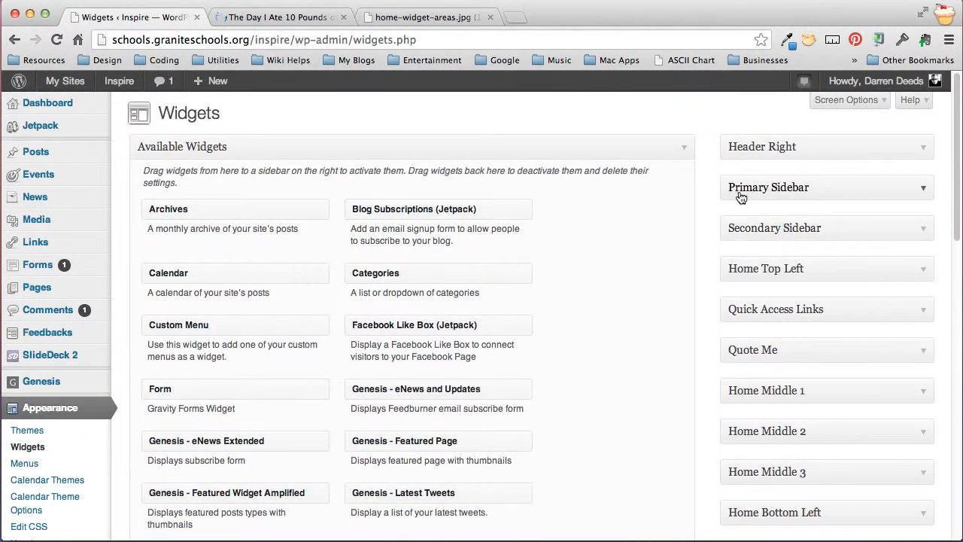
click(924, 189)
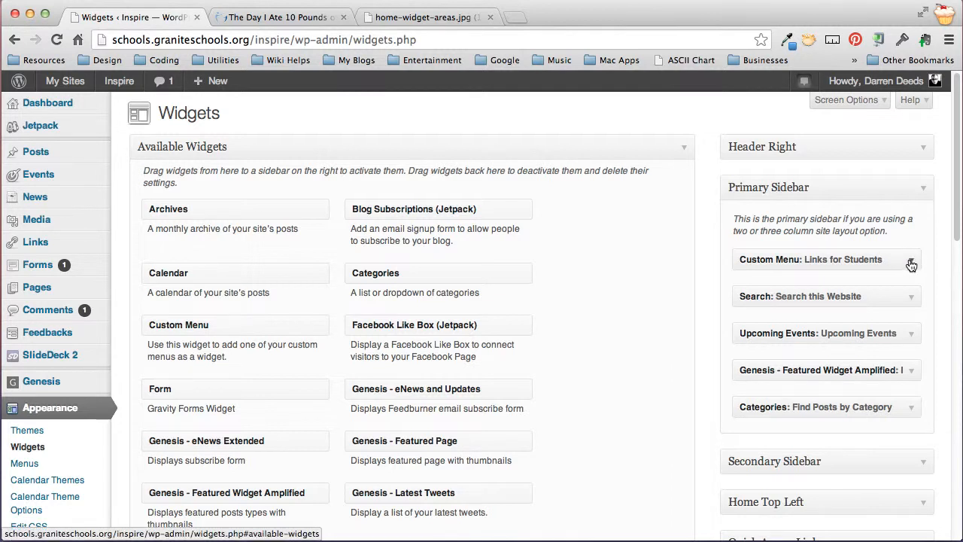
Step: Compare the live post's sidebar with the Primary Sidebar's widgets, from Links for Students through Upcoming Events
click(304, 20)
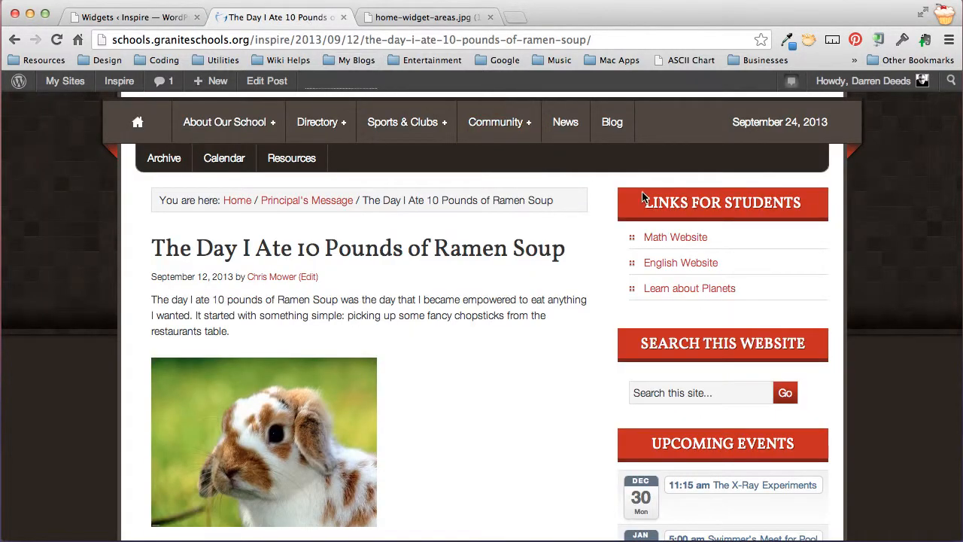
scroll(715, 212, down, 5)
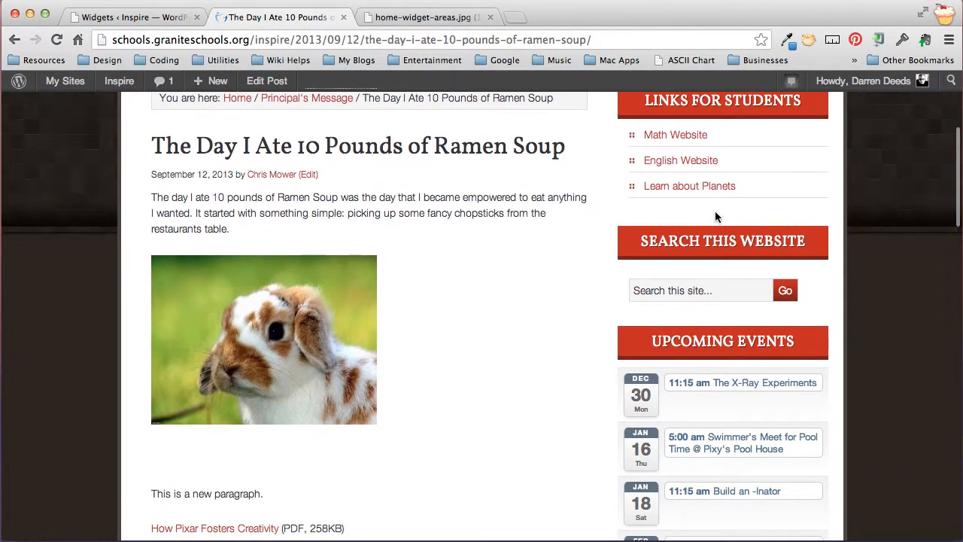
scroll(702, 244, down, 3)
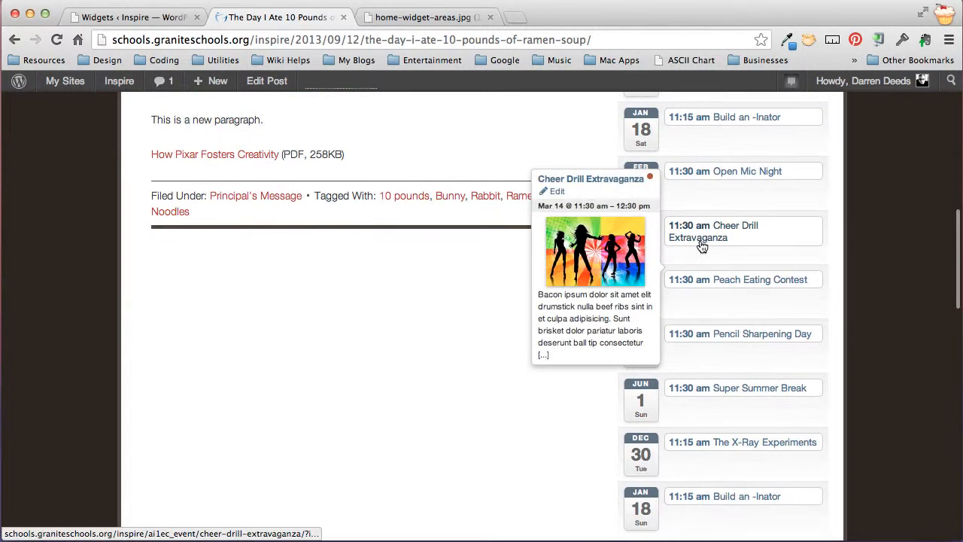
scroll(701, 244, up, 3)
scroll(700, 245, up, 5)
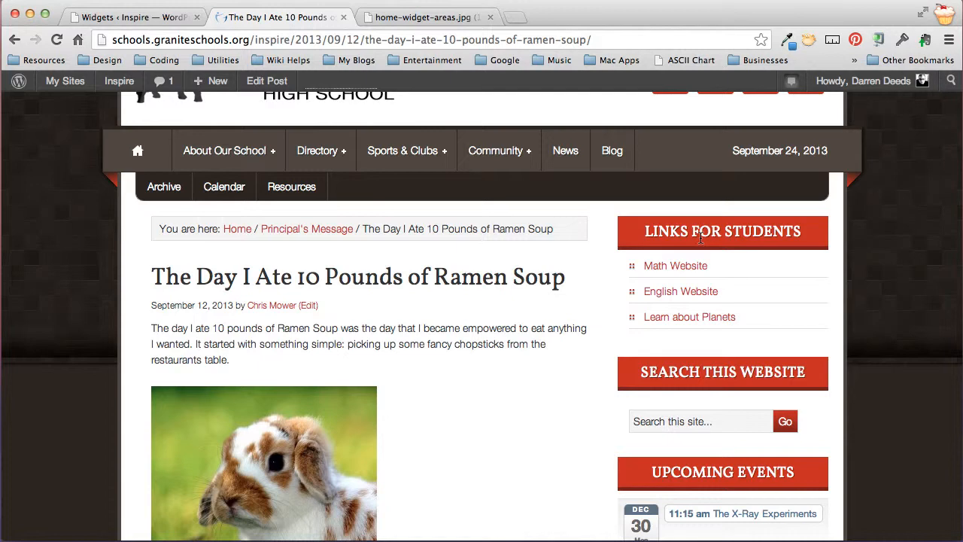
Step: Go back to the Widgets page and review the Primary Sidebar's widget order and the widget areas beneath it
click(155, 14)
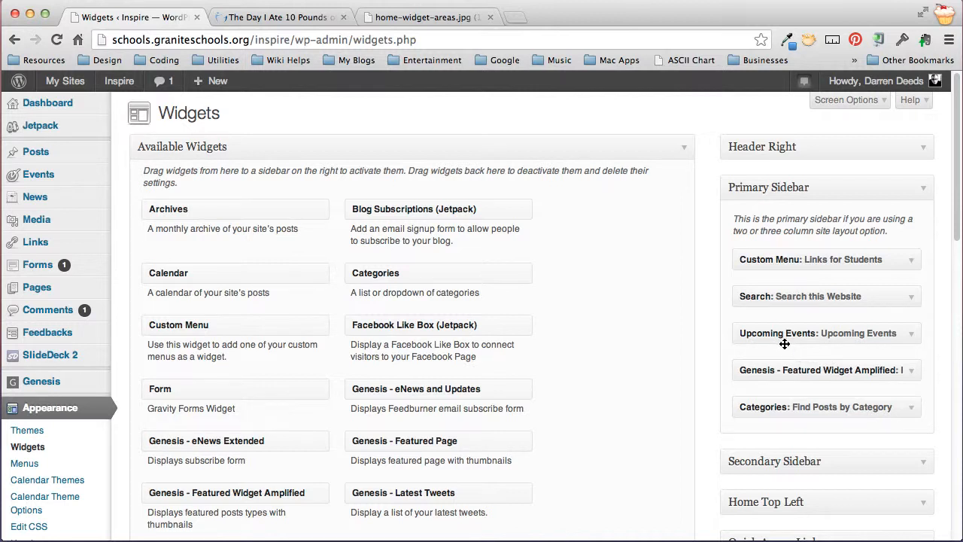
scroll(350, 380, down, 3)
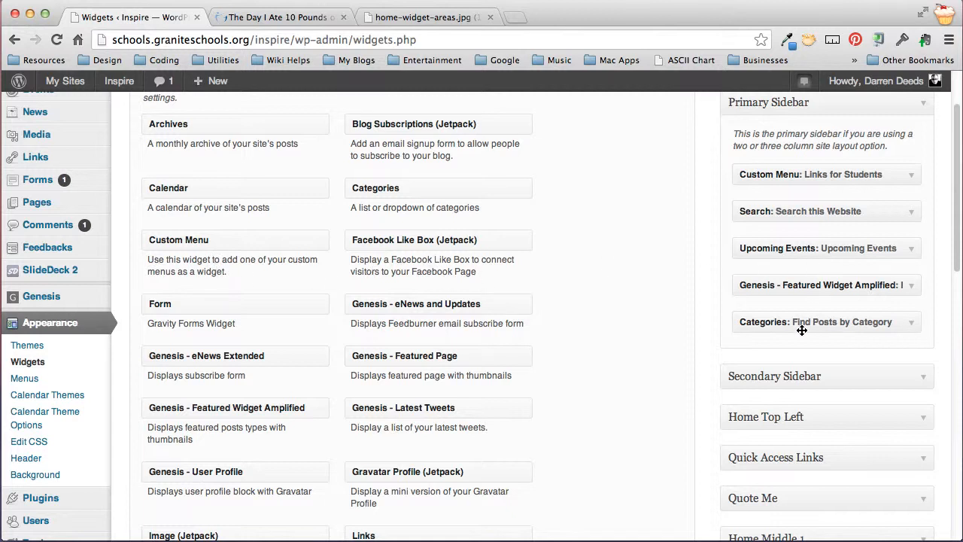
scroll(883, 401, down, 3)
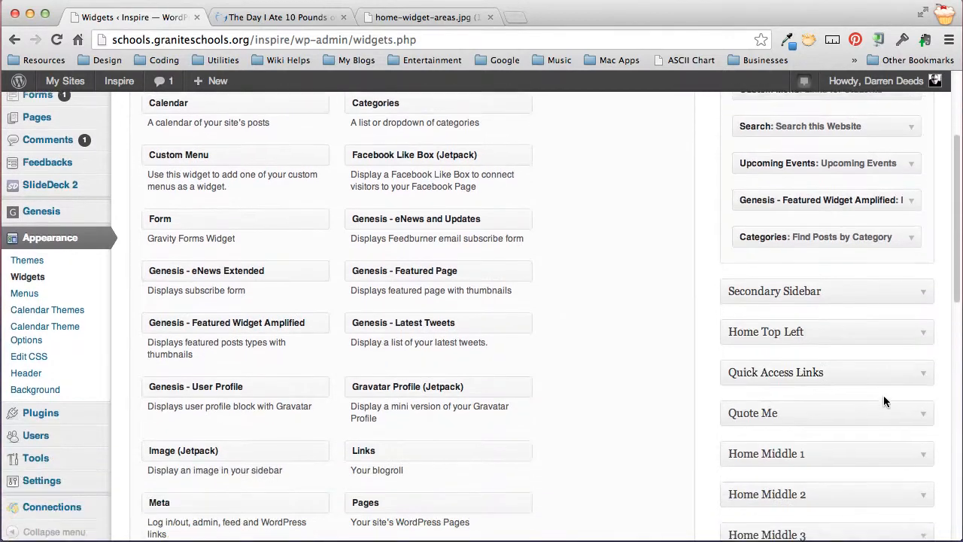